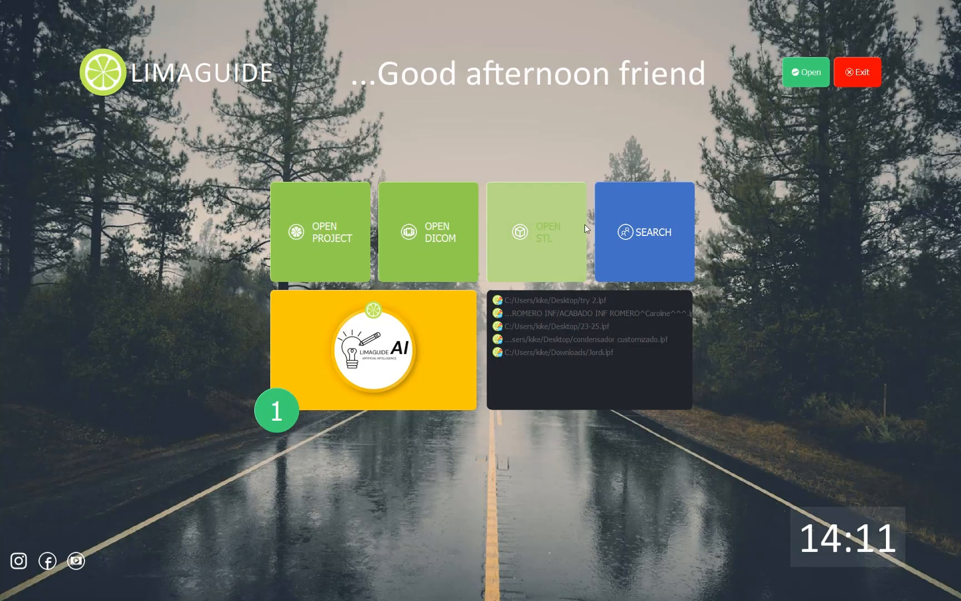
Import the implant model IA1-33010-9.STL from the desktop's cocacola folder as an additional STL, keeping the default working jaw.
click(537, 234)
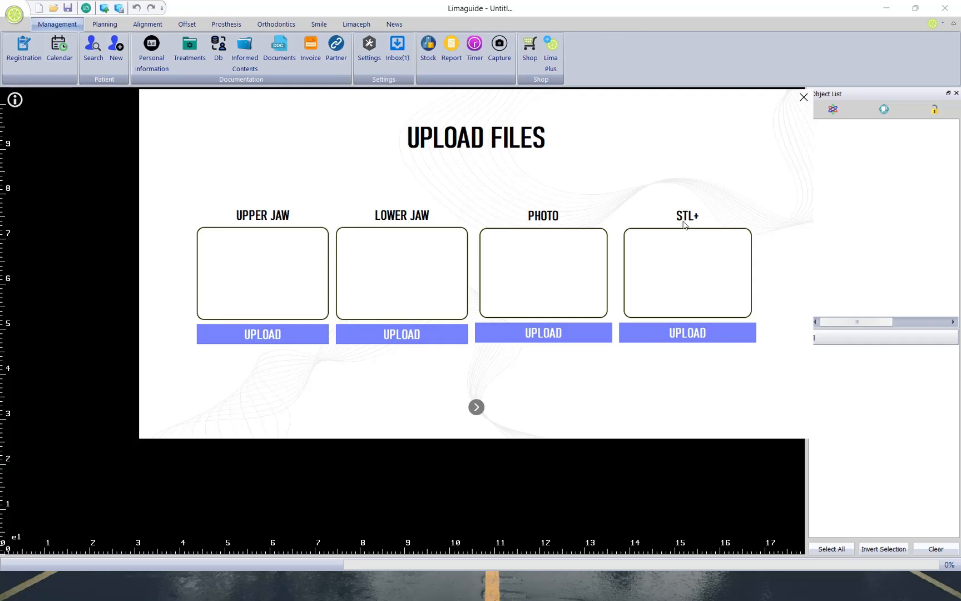
click(683, 341)
click(198, 216)
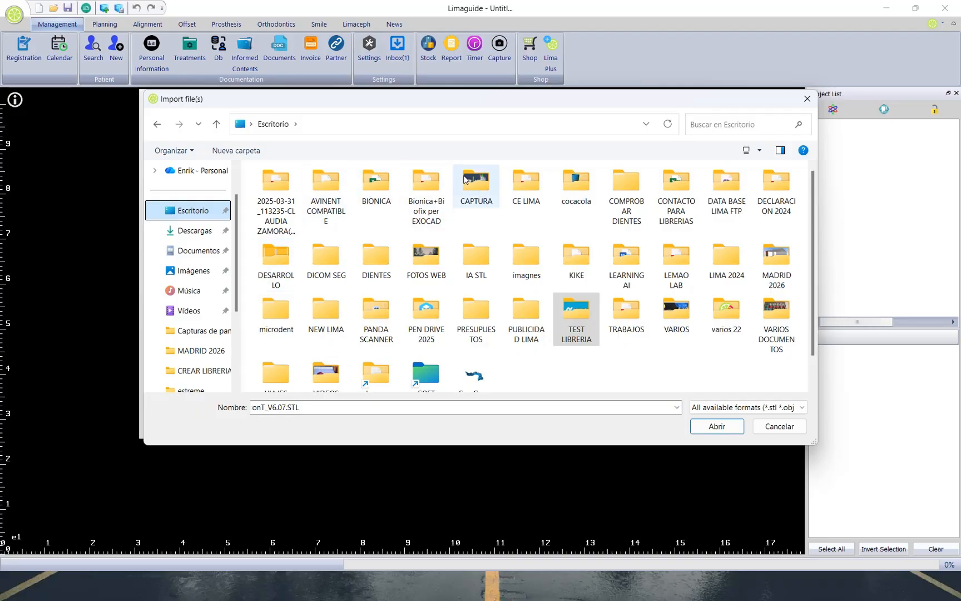
double_click(576, 188)
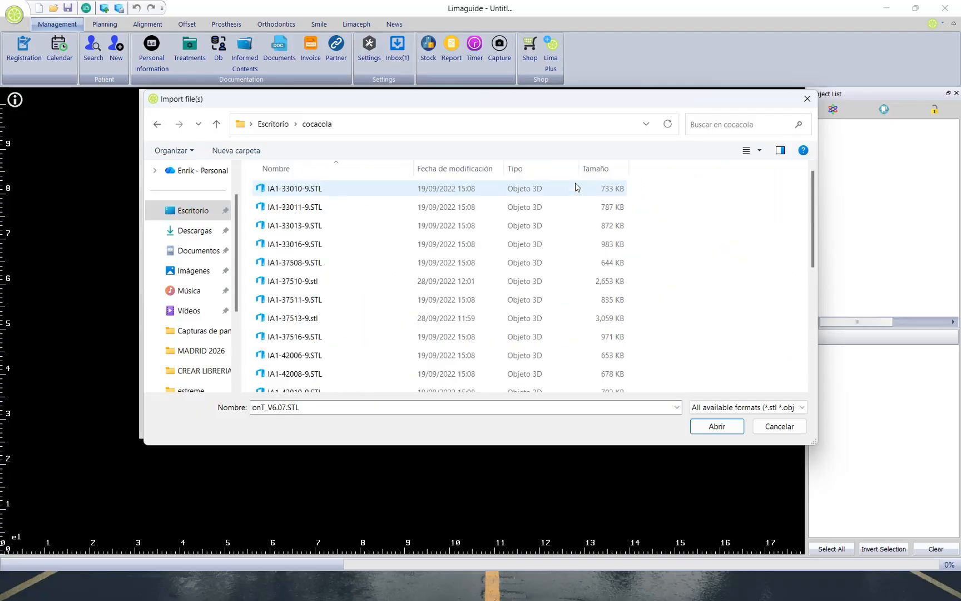
click(368, 191)
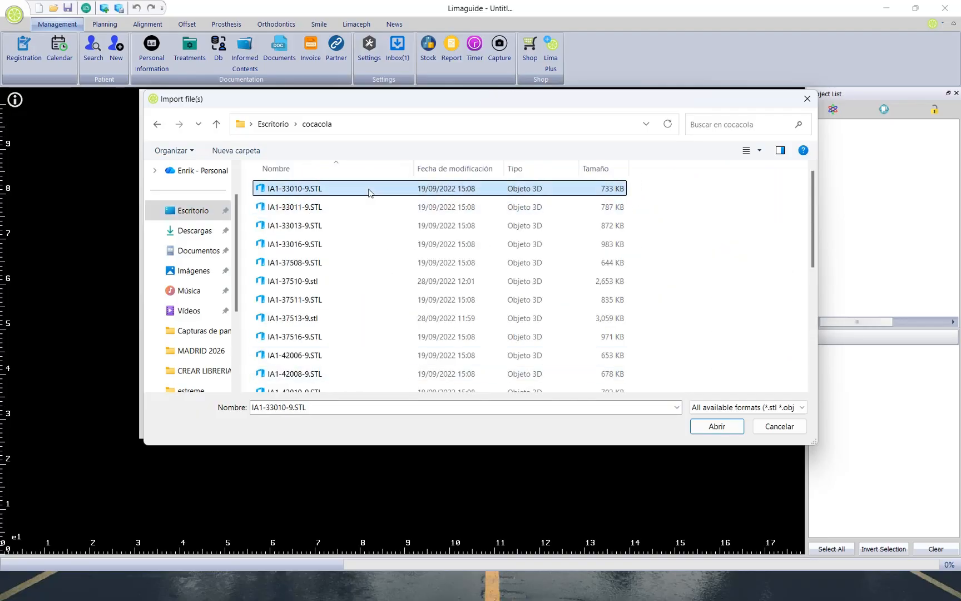
click(699, 427)
click(476, 406)
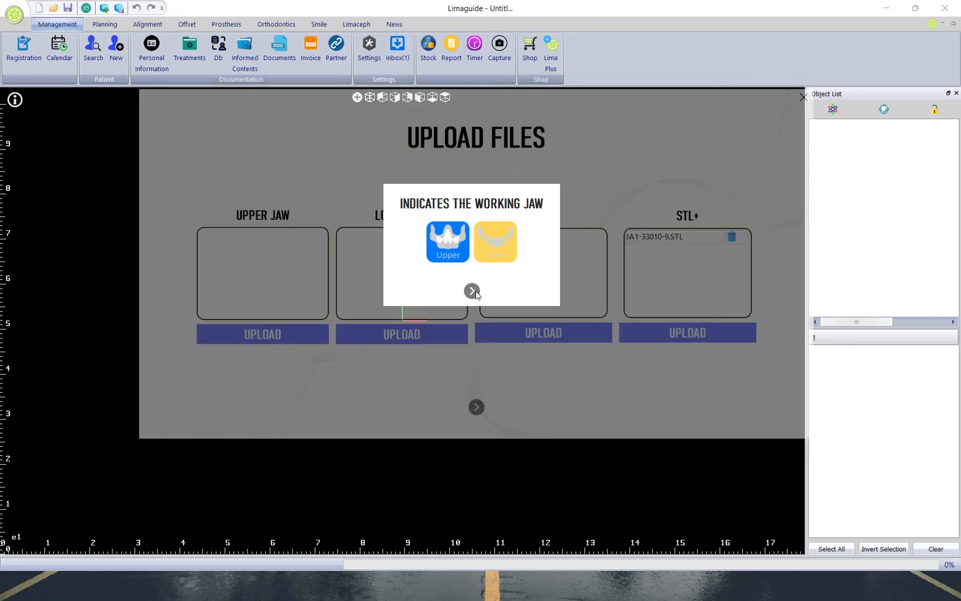
click(475, 292)
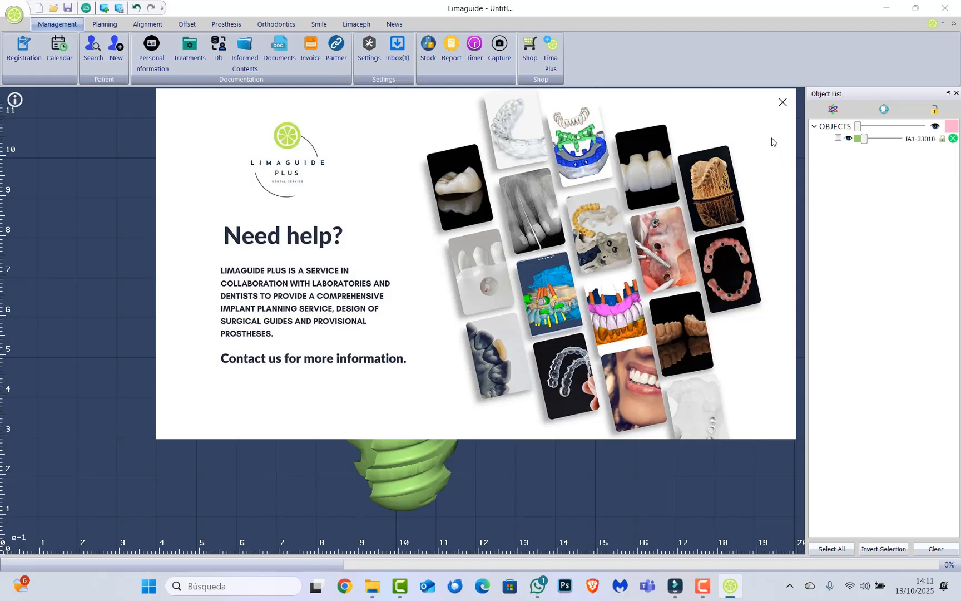
click(783, 104)
Examine the implant's upper rim and internal connection, and how the coordinate origin and axes sit on its top face.
scroll(481, 336, down, 5)
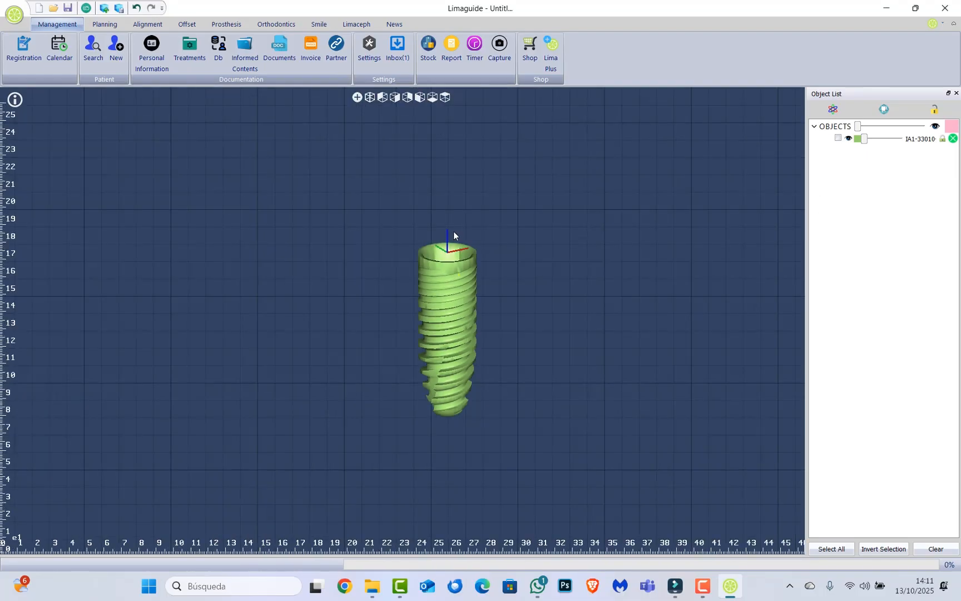
drag(453, 233, 469, 271)
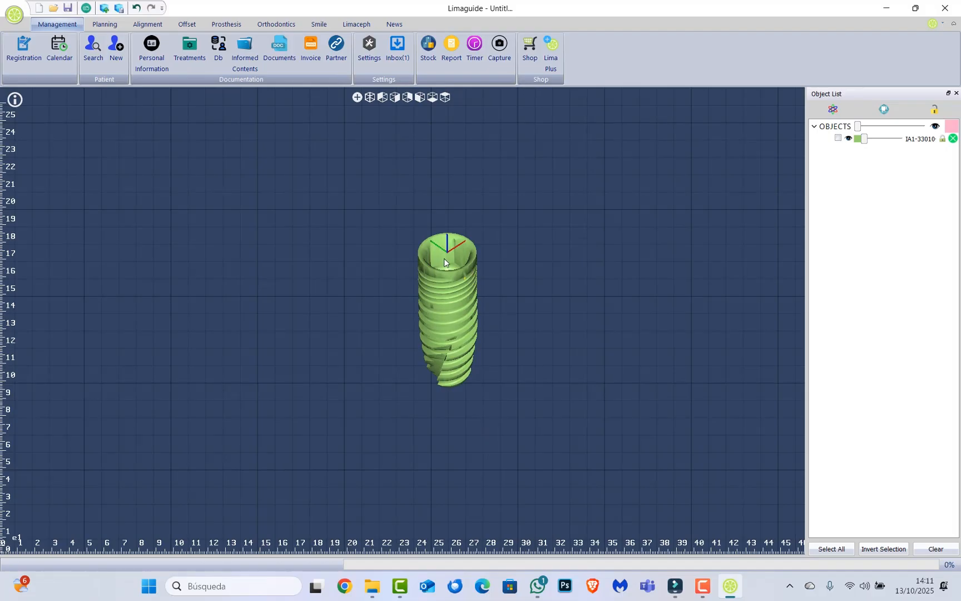
scroll(452, 253, up, 6)
drag(451, 187, 459, 189)
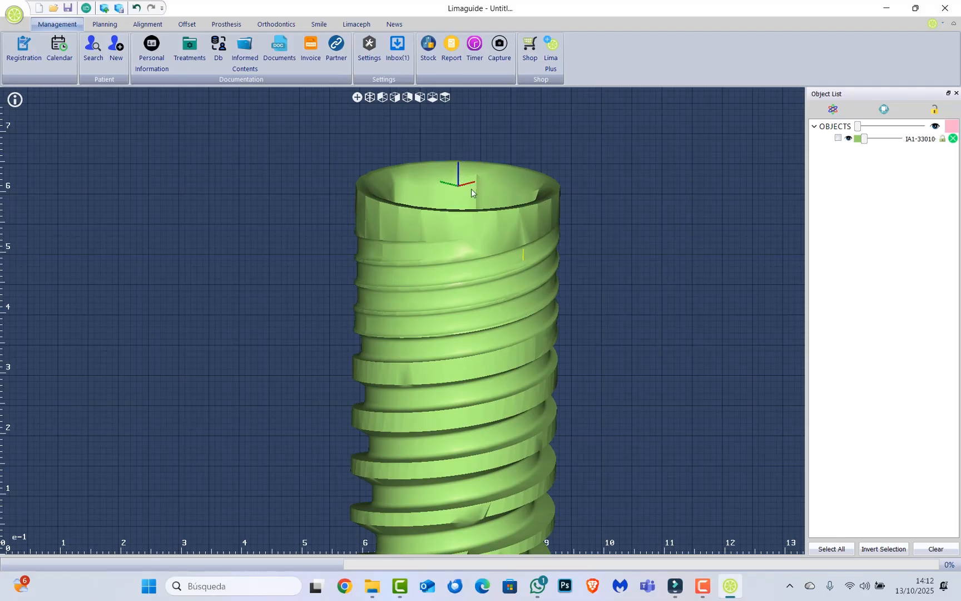
drag(471, 192, 495, 214)
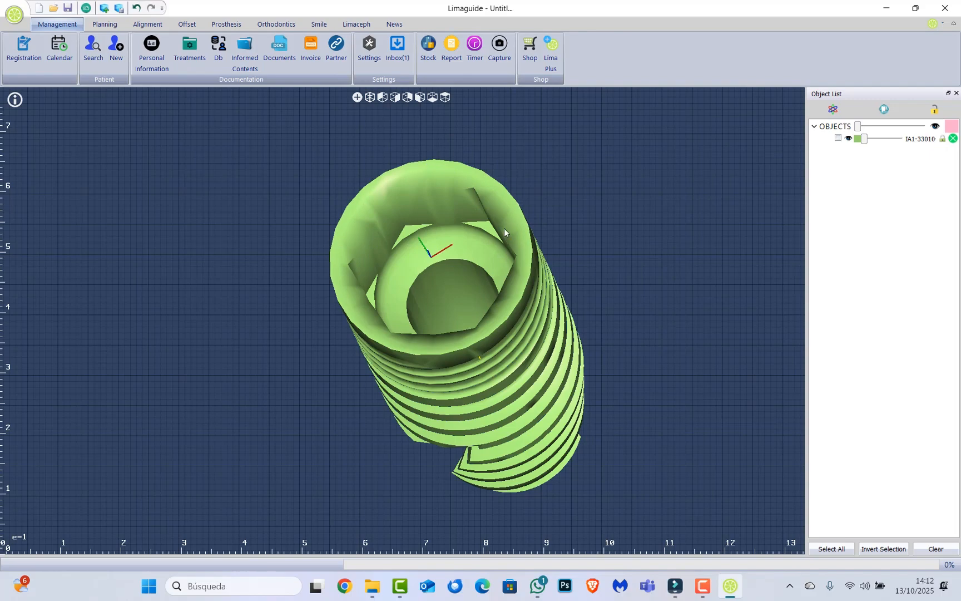
drag(418, 274, 373, 165)
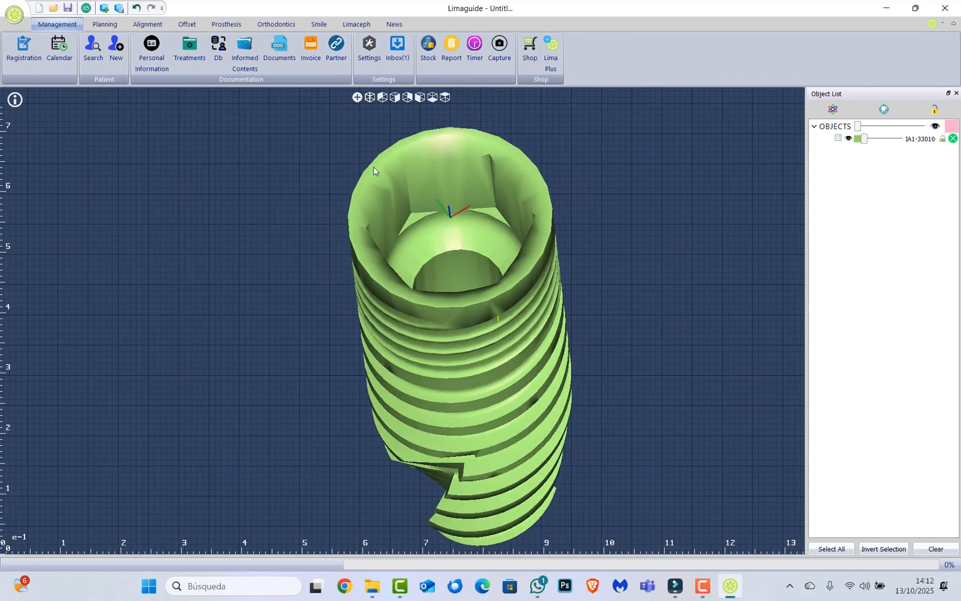
drag(453, 275, 479, 173)
scroll(479, 173, down, 3)
scroll(483, 156, up, 5)
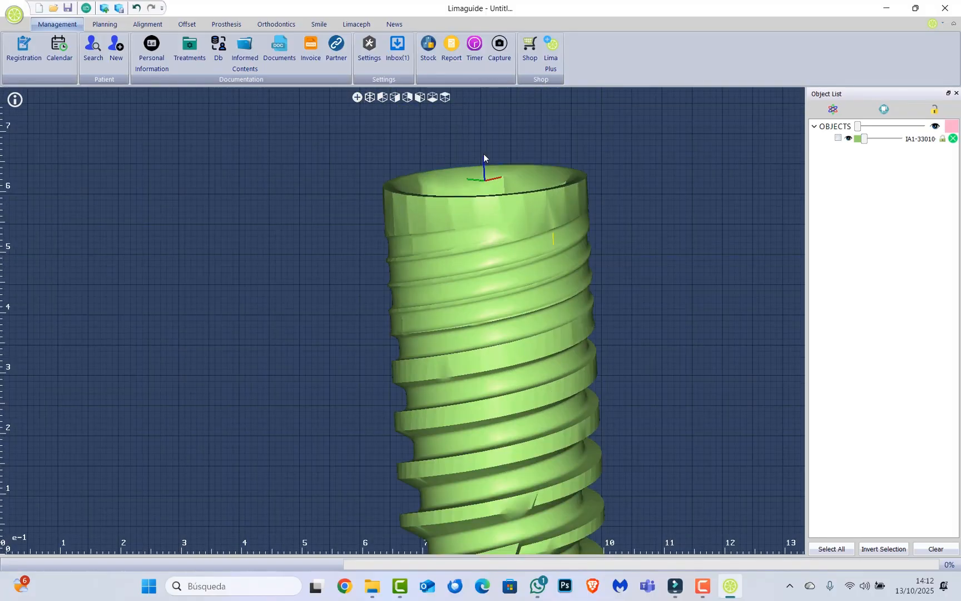
drag(481, 155, 487, 214)
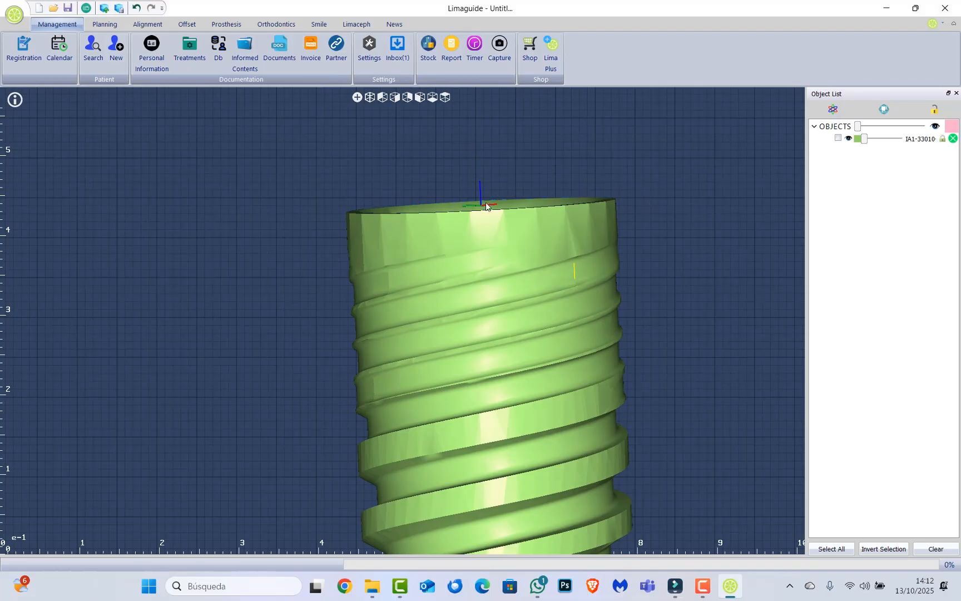
drag(497, 206, 501, 206)
scroll(420, 201, down, 8)
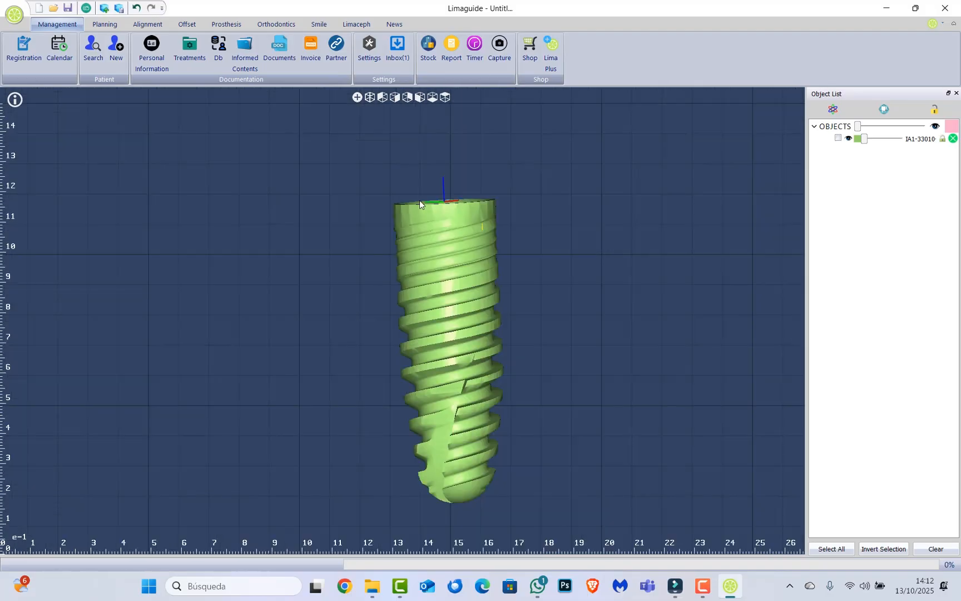
drag(421, 202, 404, 216)
scroll(439, 217, up, 4)
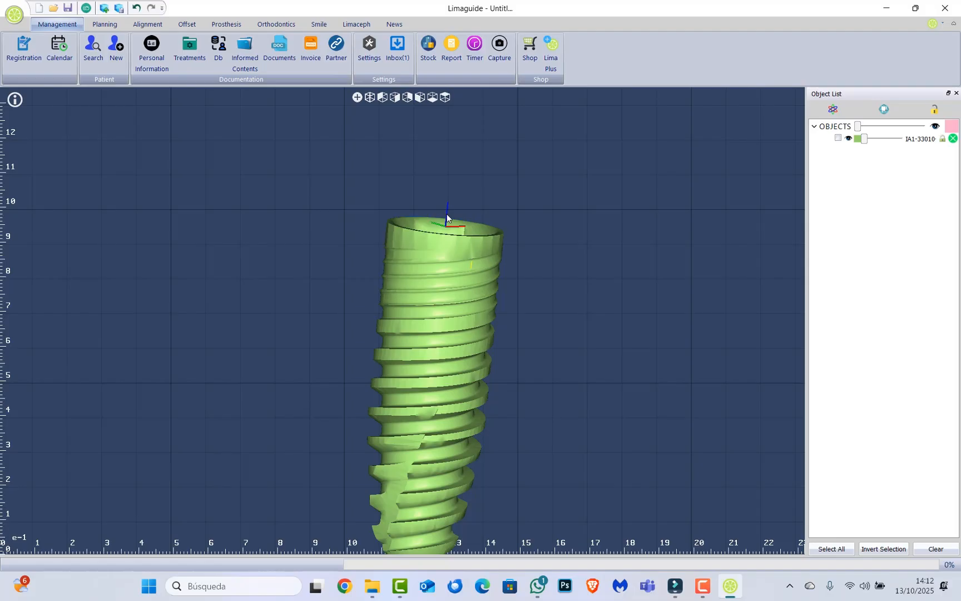
Delete the imported IA1-33010 implant from the object list.
click(953, 138)
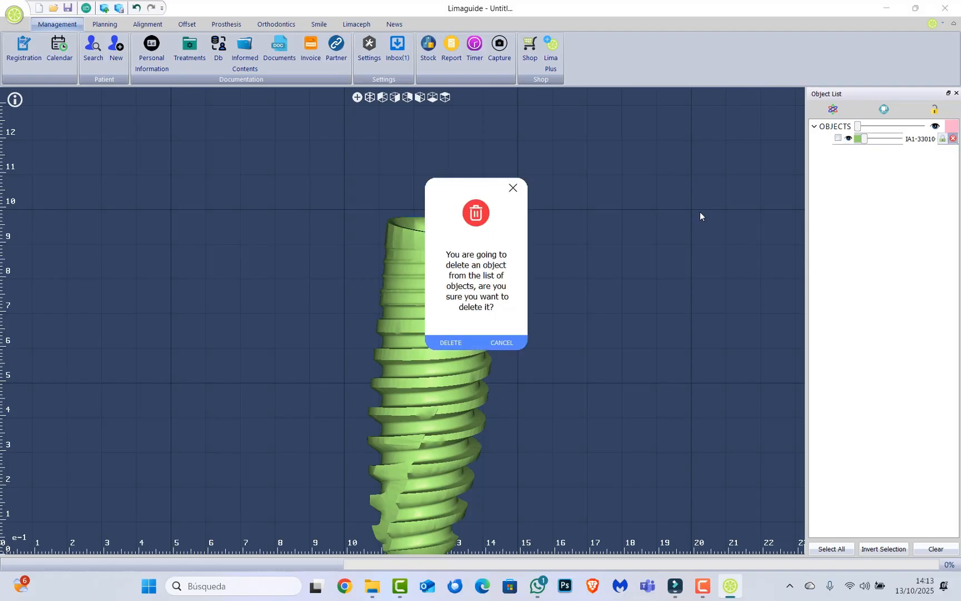
click(464, 341)
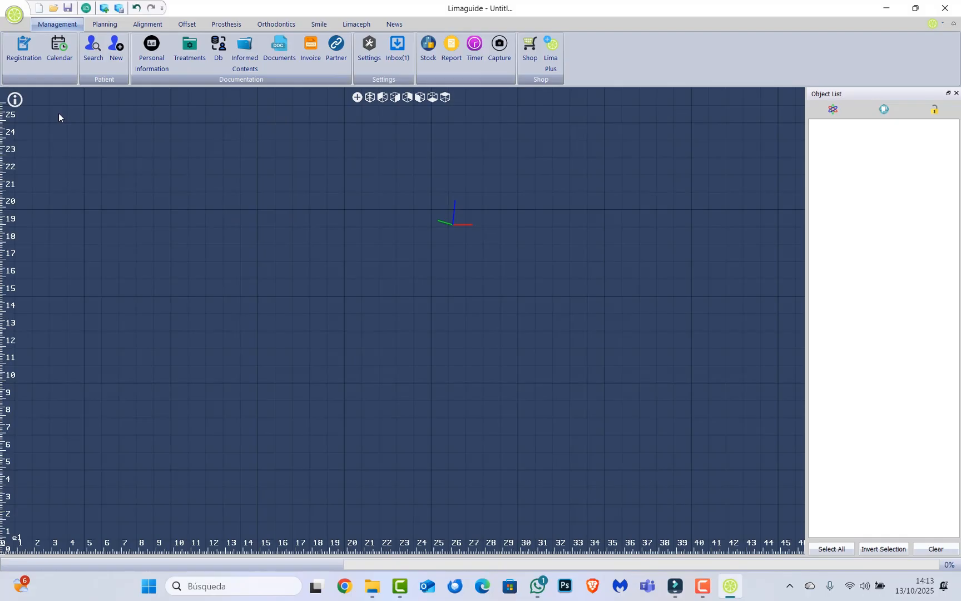
Start a new implant library with the prosthesis library creator.
click(230, 23)
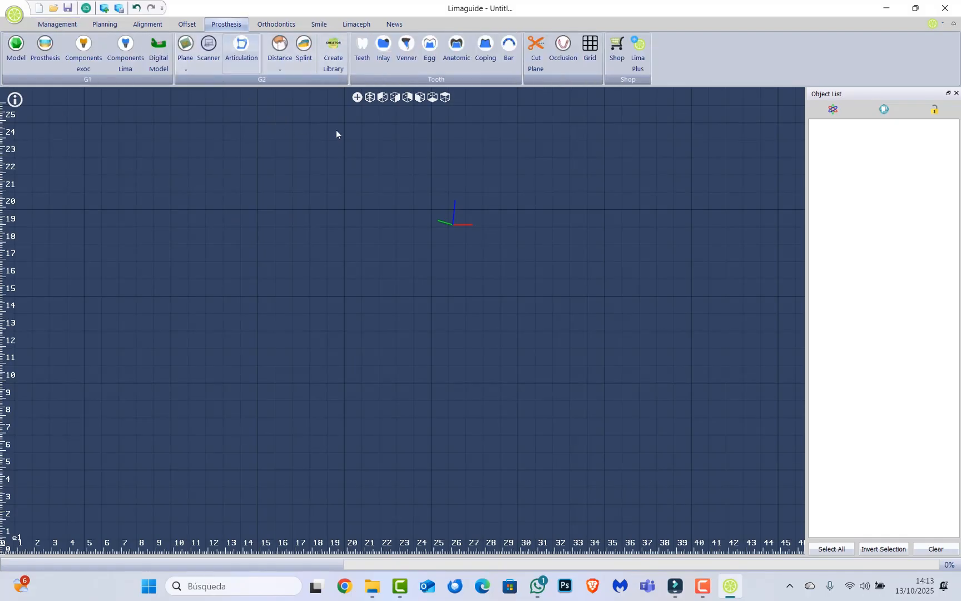
click(331, 53)
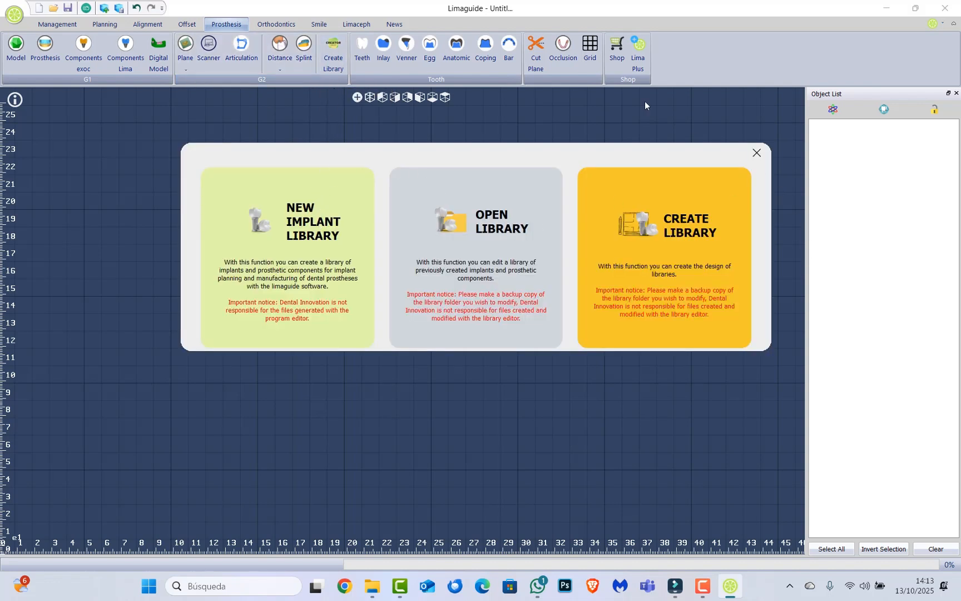
click(309, 229)
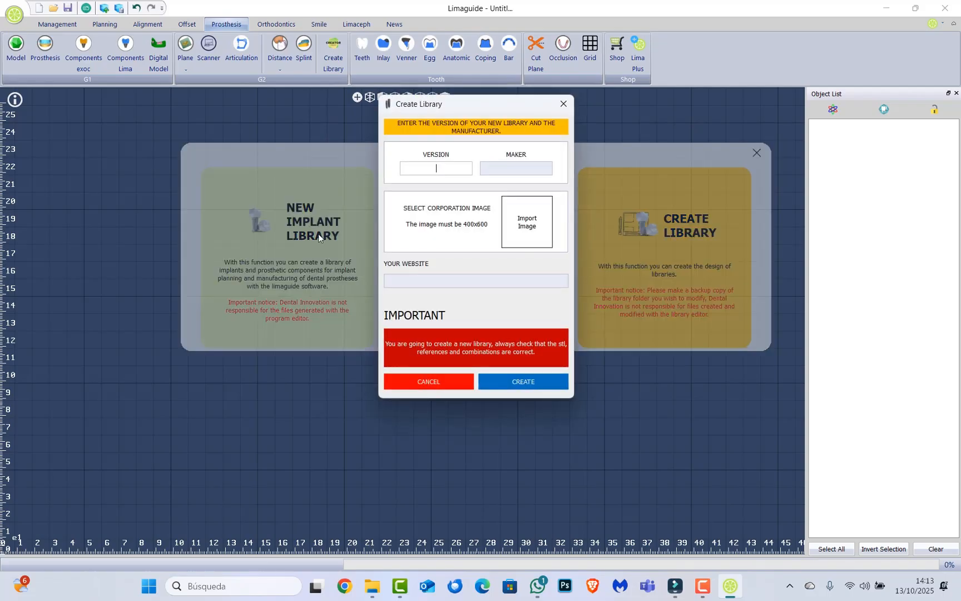
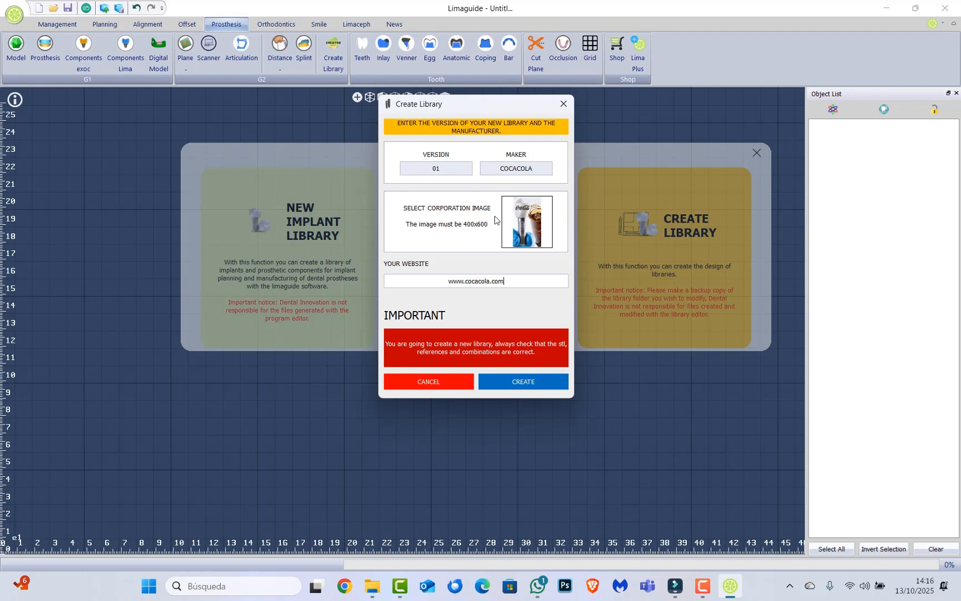
Create the COCACOLA library, version 01, and look through the component types it can hold.
click(508, 388)
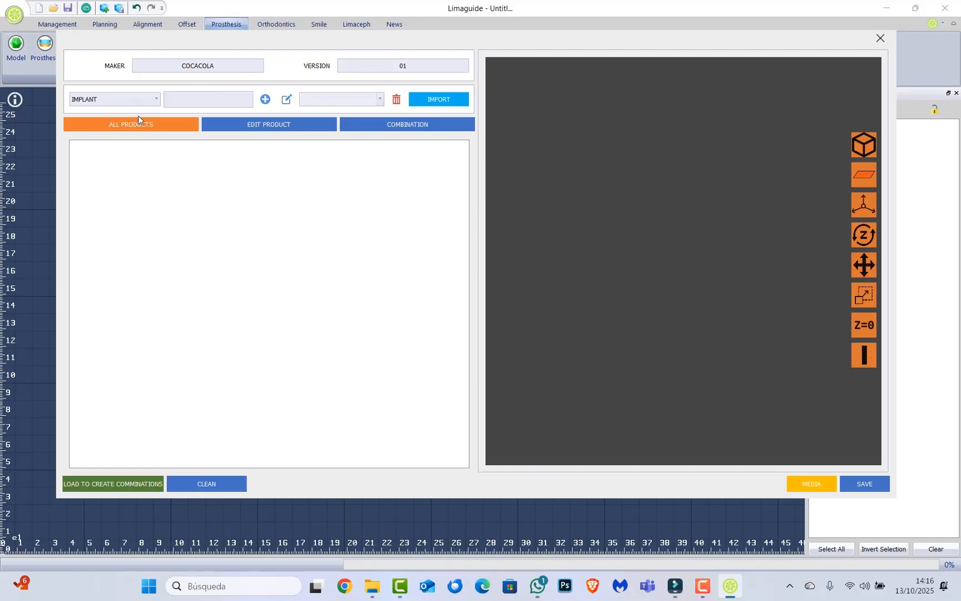
click(156, 100)
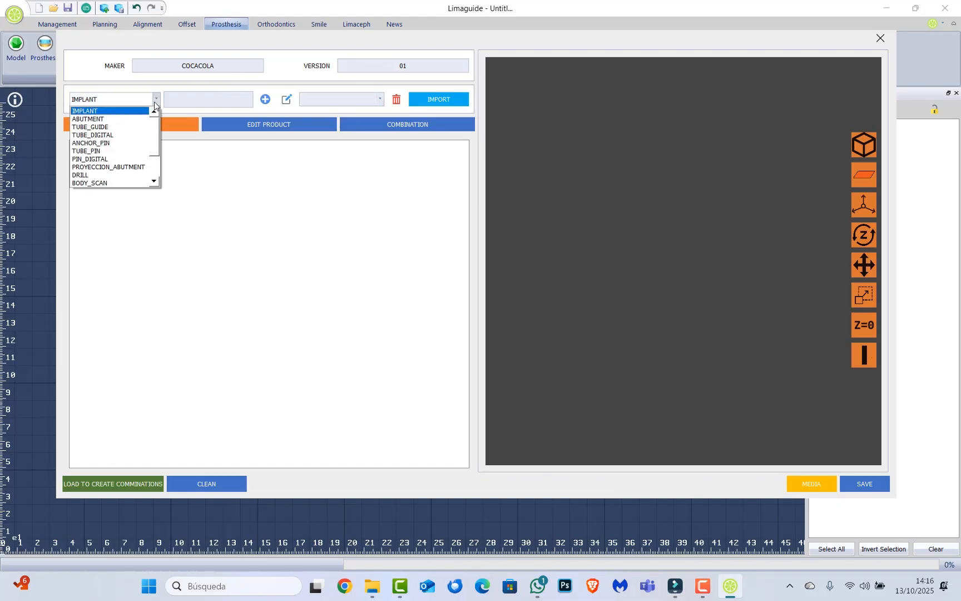
scroll(158, 139, down, 2)
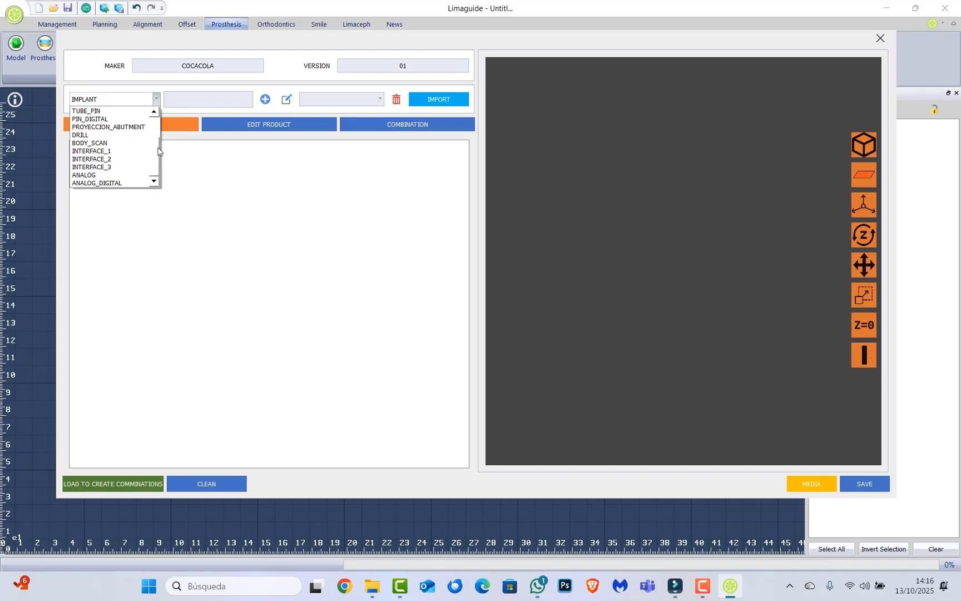
drag(157, 153, 157, 122)
scroll(156, 123, down, 2)
scroll(155, 115, up, 2)
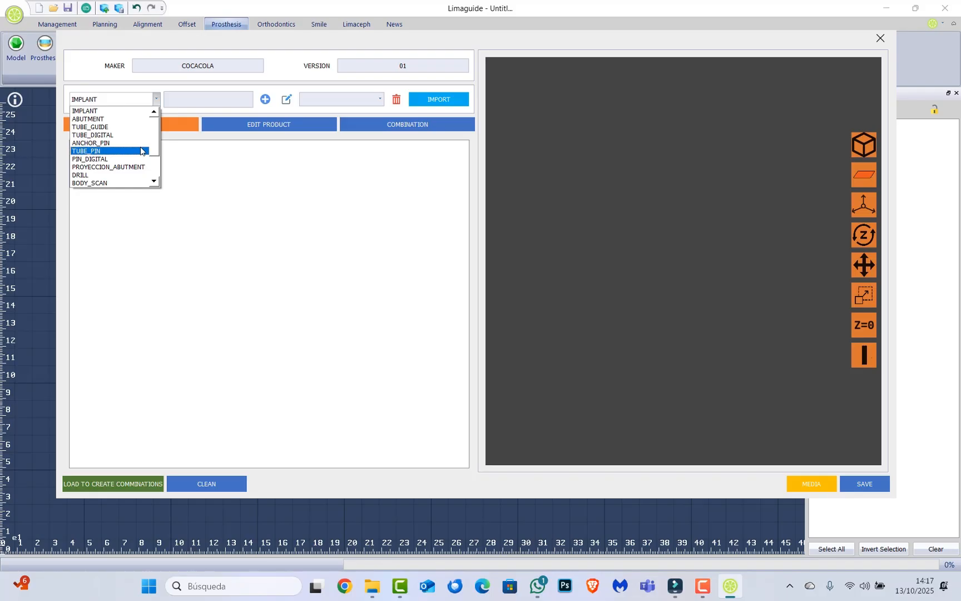
click(229, 184)
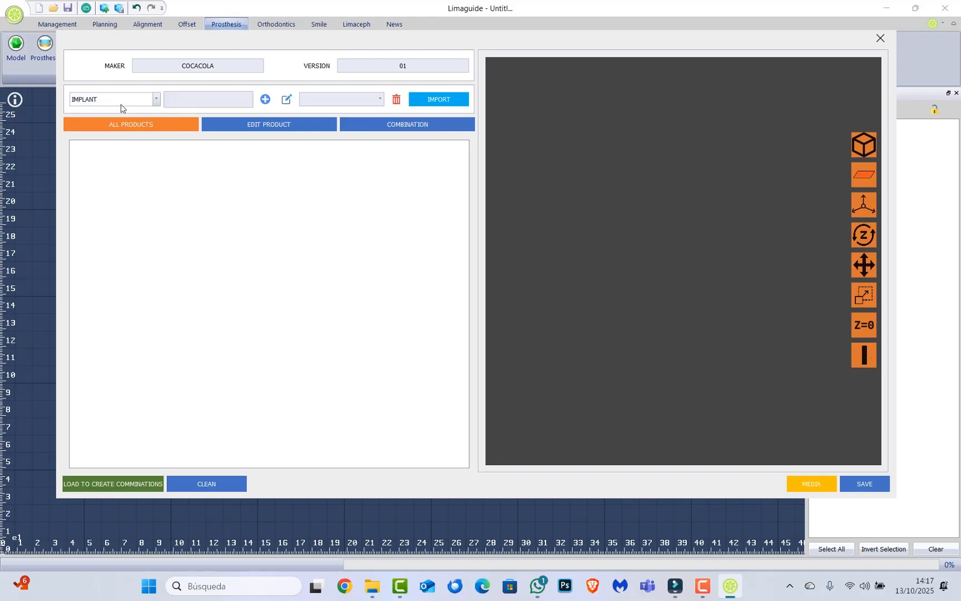
Add a product line of type IMPLANT named COCACOLA INT to the library.
click(176, 98)
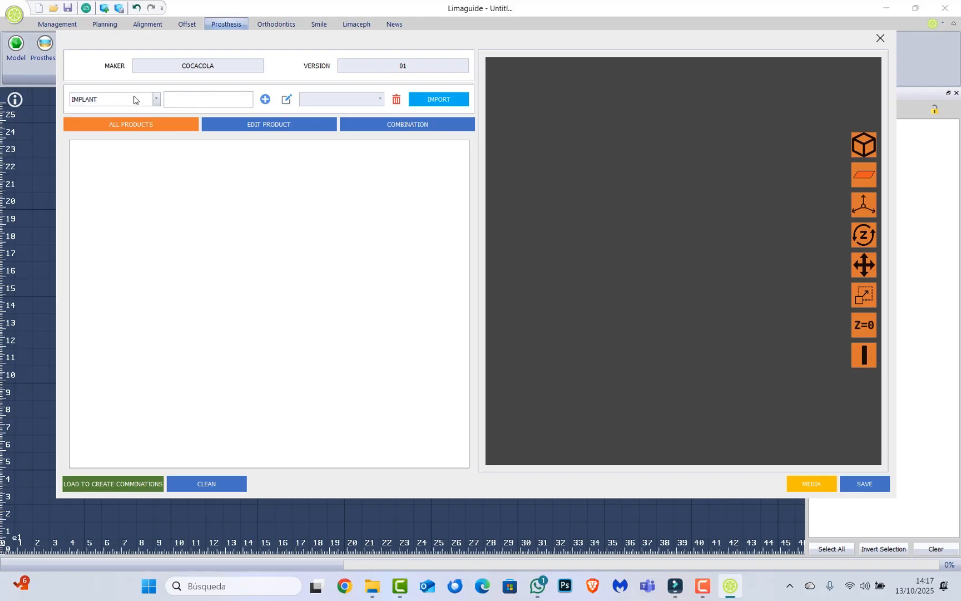
click(133, 99)
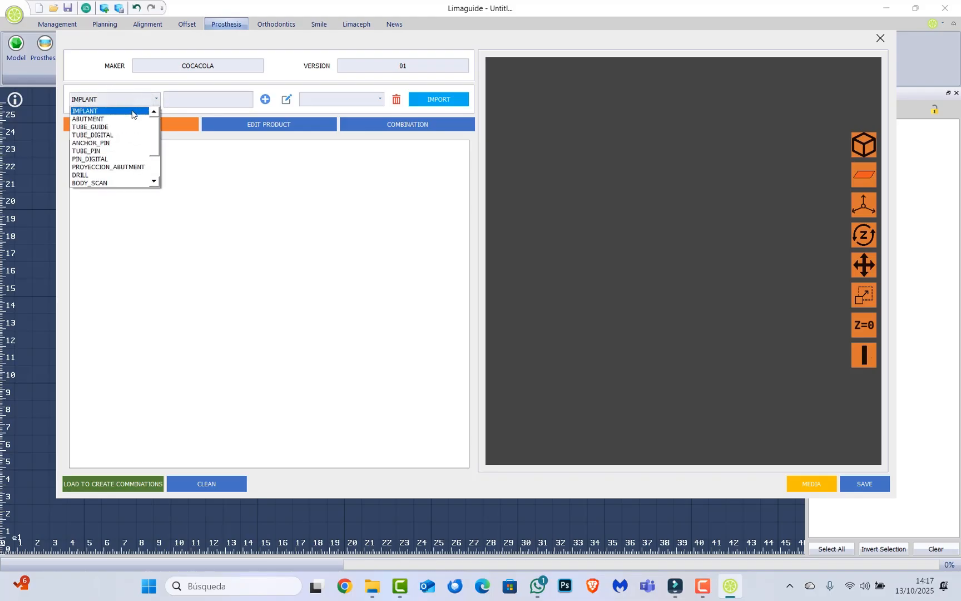
click(132, 110)
click(179, 104)
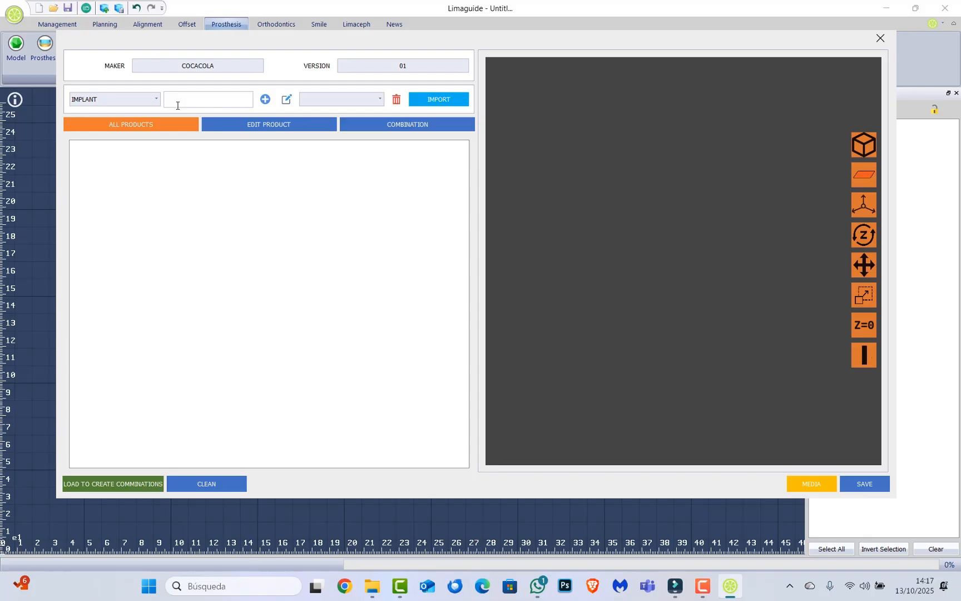
text(COCACOLA INT)
click(264, 102)
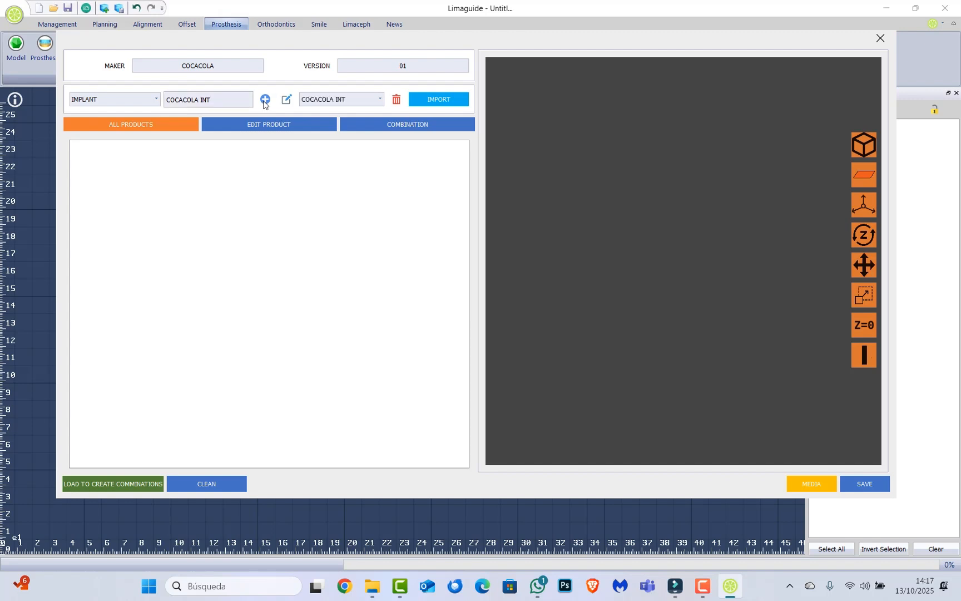
Import all the implant STL files from the desktop's cocacola folder into COCACOLA INT.
click(439, 99)
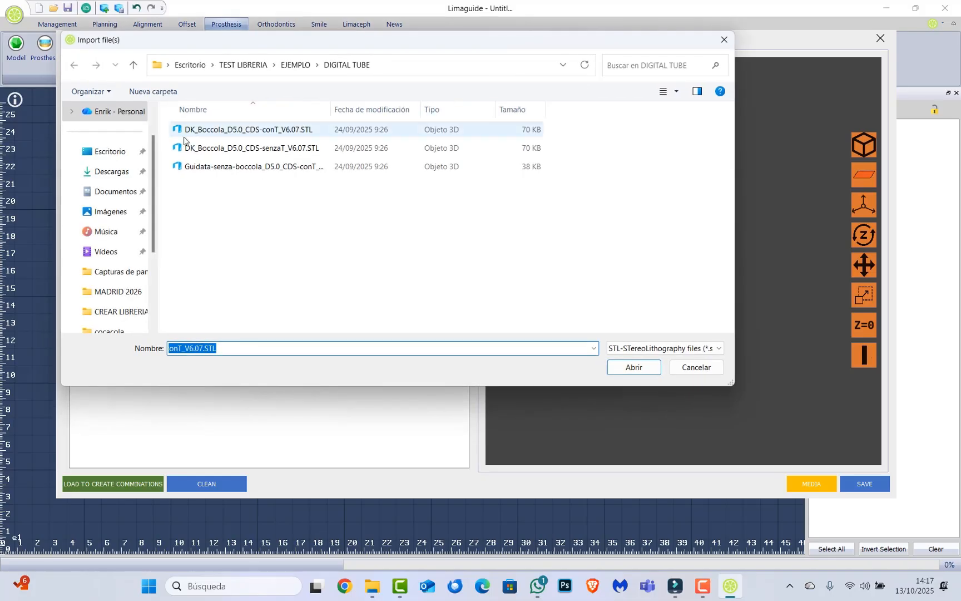
click(124, 153)
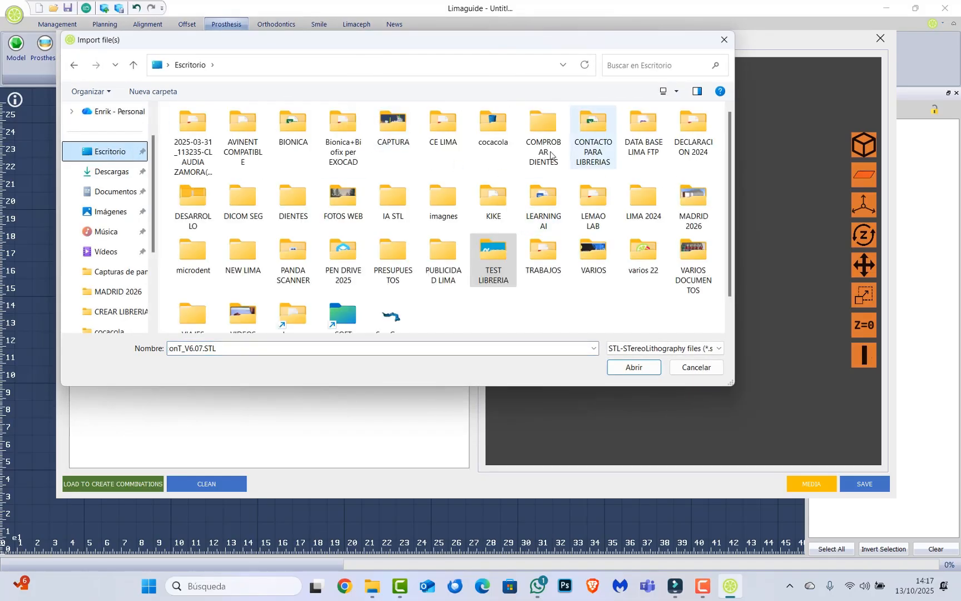
double_click(501, 124)
drag(594, 129, 451, 365)
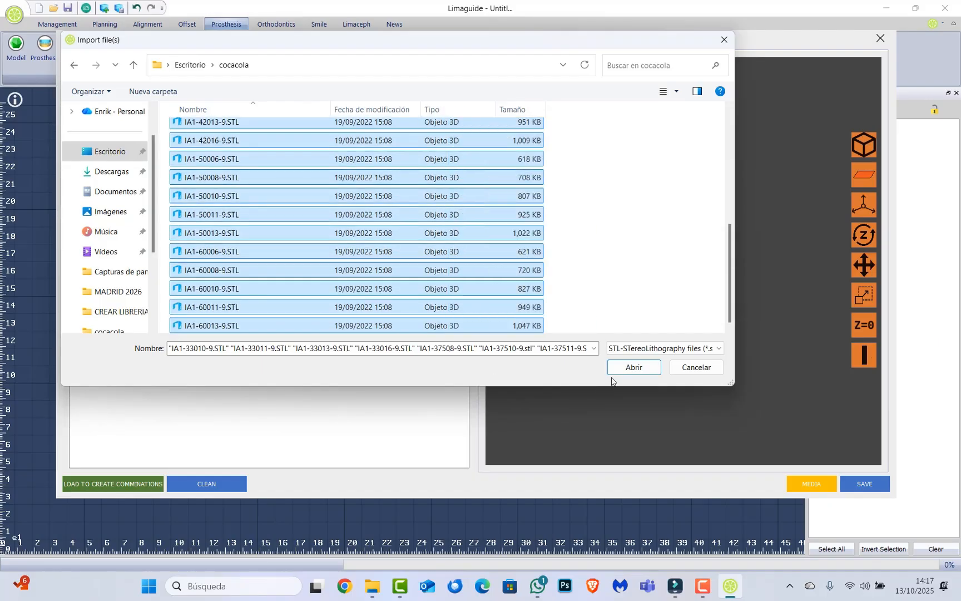
click(618, 367)
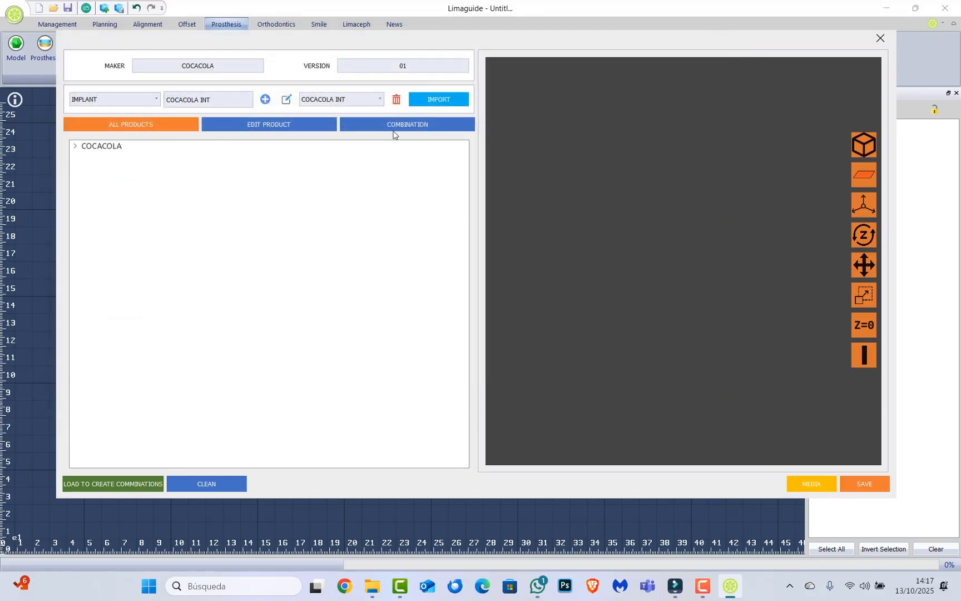
Select every implant under COCACOLA INT in the product tree and load them for editing and combinations.
click(76, 146)
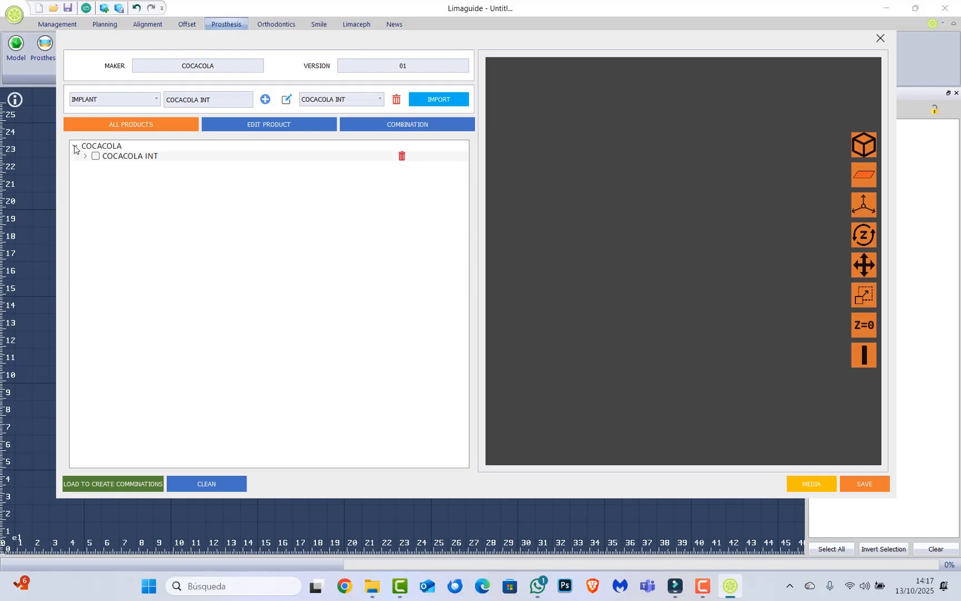
click(85, 157)
click(214, 98)
drag(213, 99, 168, 100)
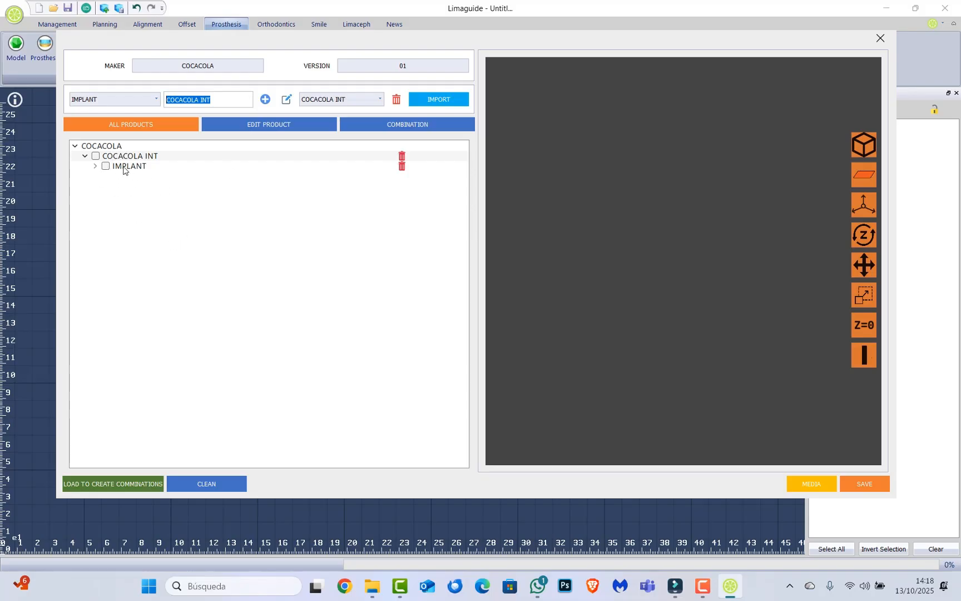
click(95, 166)
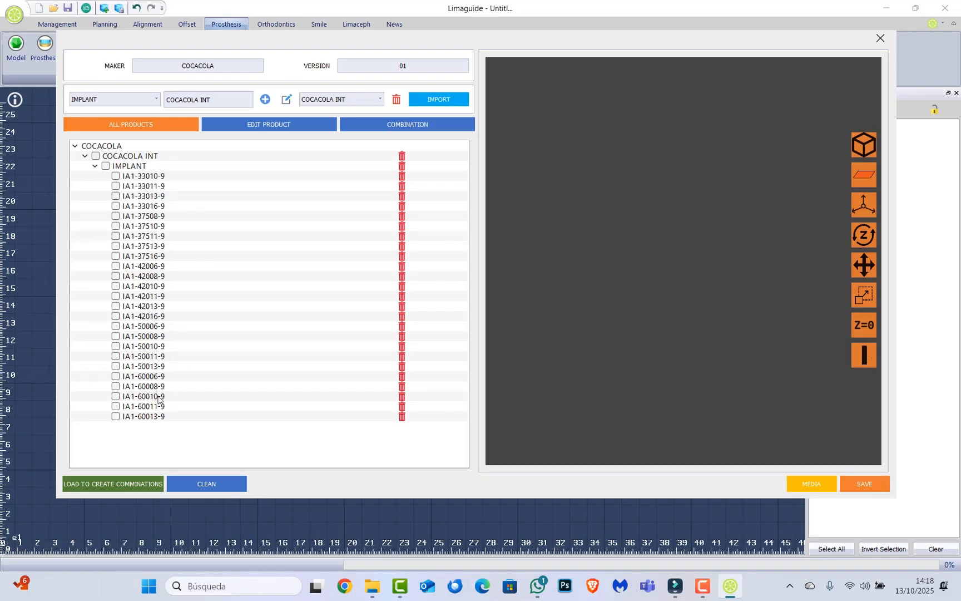
click(95, 166)
click(94, 167)
click(107, 166)
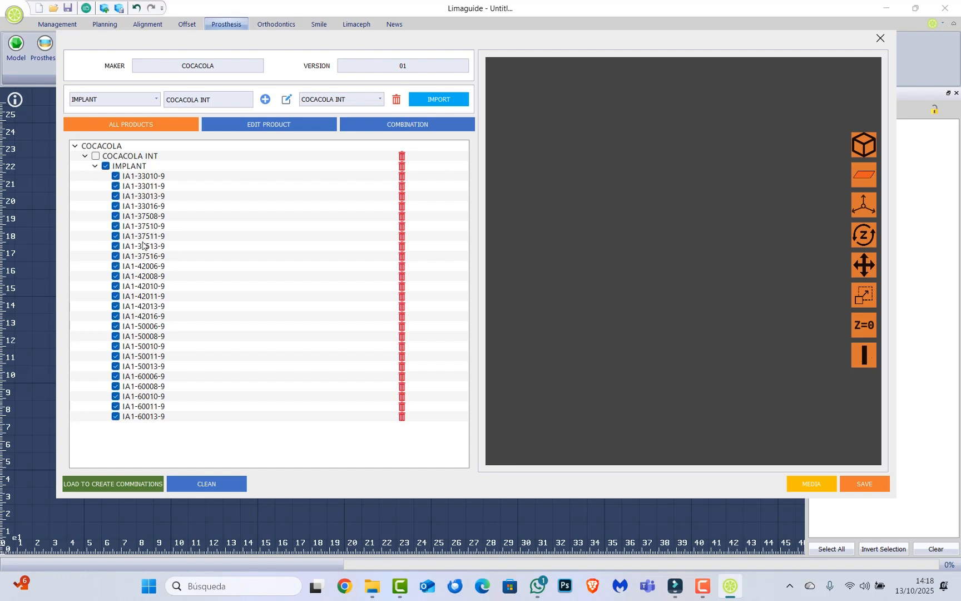
click(90, 489)
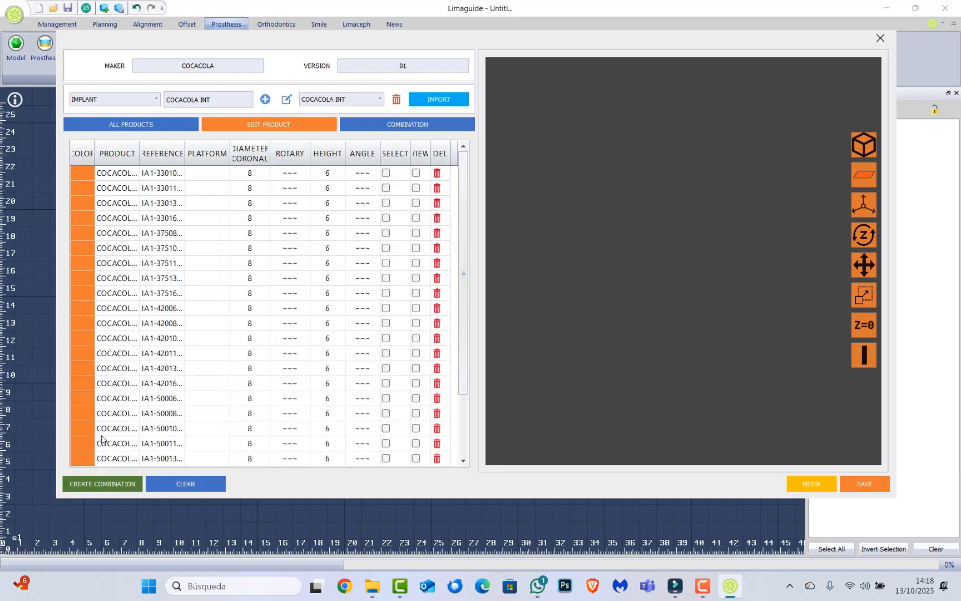
Look through the loaded implants and widen the reference column to fit the full references.
scroll(145, 356, down, 4)
scroll(146, 389, up, 4)
drag(184, 147, 202, 149)
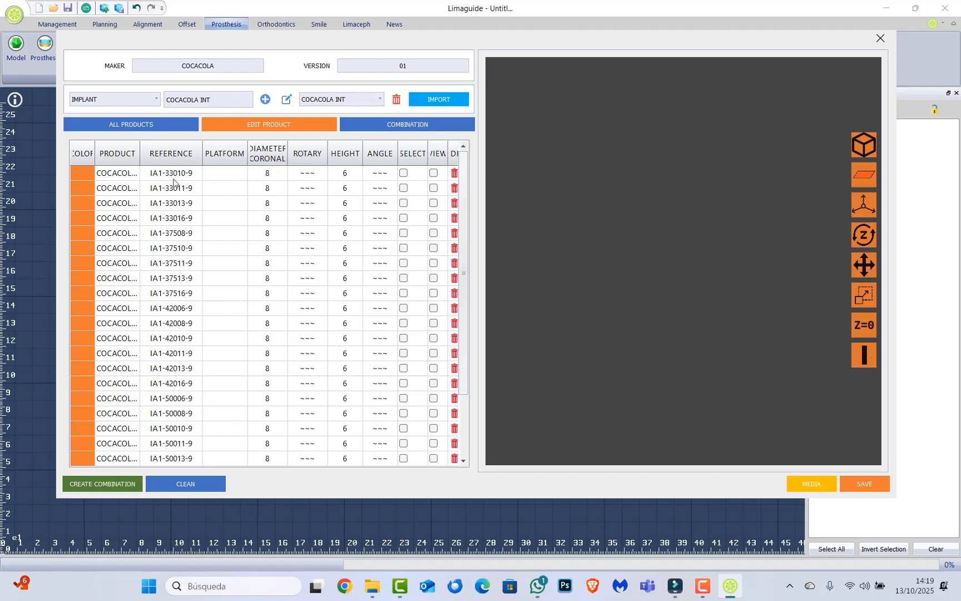
Set the platform to 3.3 for the four implants from IA1-33010-9 to IA1-33016-9.
click(231, 178)
text(3.3)
drag(217, 173, 199, 173)
key(ctrl+c)
click(224, 192)
click(230, 192)
key(ctrl+v)
click(232, 209)
click(232, 208)
key(ctrl+v)
click(233, 219)
click(232, 219)
key(ctrl+v)
Set the platform to 3.75 for the five implants from IA1-37508-9 to IA1-37516-9.
click(229, 233)
click(229, 233)
text(3)
click(241, 235)
key(ctrl+c)
click(225, 248)
key(ctrl+v)
click(226, 263)
key(ctrl+v)
click(226, 278)
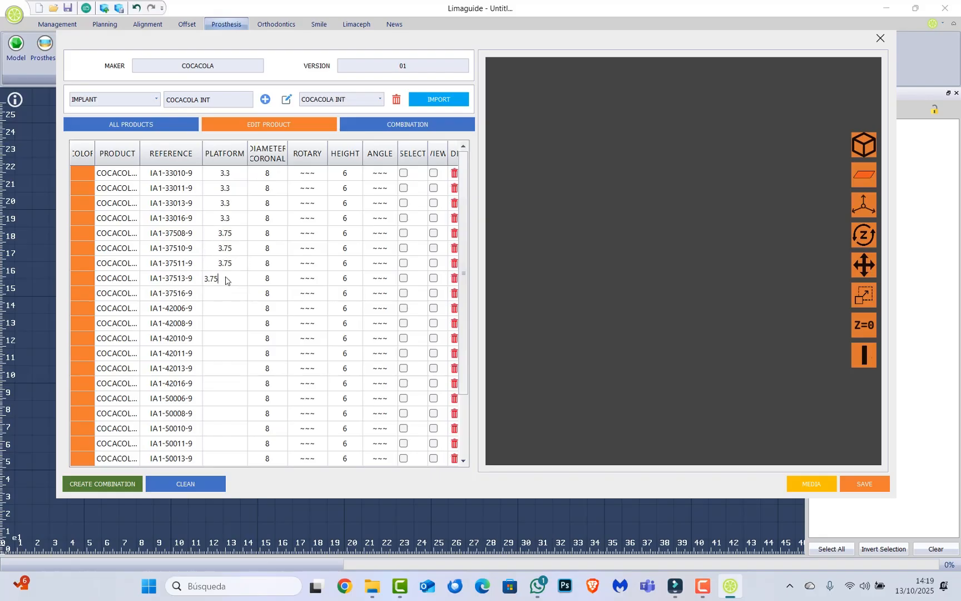
key(ctrl+v)
click(219, 294)
key(ctrl+v)
Set the coronal diameter to 3.75 for the five implants from IA1-37508-9 to IA1-37516-9.
click(271, 237)
key(ctrl+v)
click(274, 247)
key(ctrl+v)
click(275, 264)
key(ctrl+v)
click(276, 279)
key(ctrl+v)
click(275, 294)
click(276, 296)
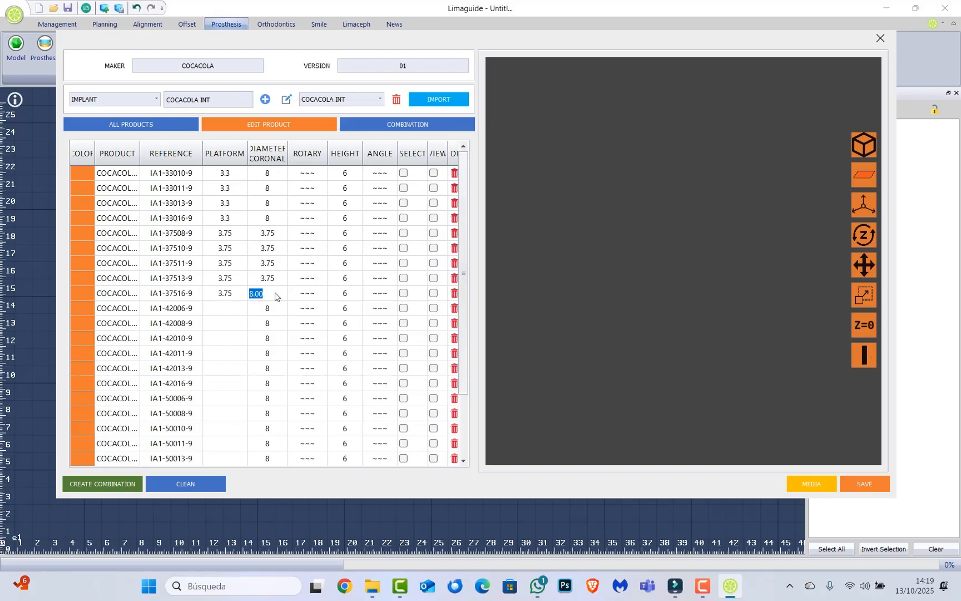
key(ctrl+v)
Set the platform to 4.2 for the six implants from IA1-42006-9 to IA1-42016-9.
click(220, 315)
text(4)
drag(224, 306, 187, 317)
key(ctrl+c)
click(220, 323)
key(ctrl+v)
click(228, 337)
key(ctrl+v)
click(228, 355)
key(ctrl+v)
click(234, 368)
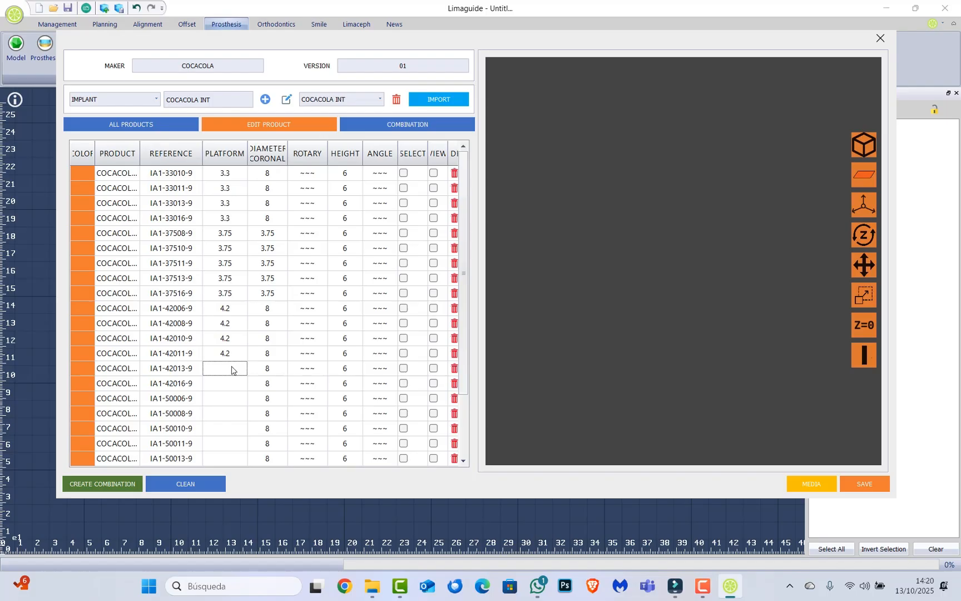
click(231, 367)
key(ctrl+v)
click(233, 383)
click(233, 384)
key(ctrl+v)
Set the coronal diameter to 4.2 for the six implants from IA1-42006-9 to IA1-42016-9.
click(272, 312)
click(273, 311)
key(ctrl+v)
click(273, 322)
click(273, 322)
double_click(273, 323)
key(ctrl+v)
click(254, 337)
click(255, 338)
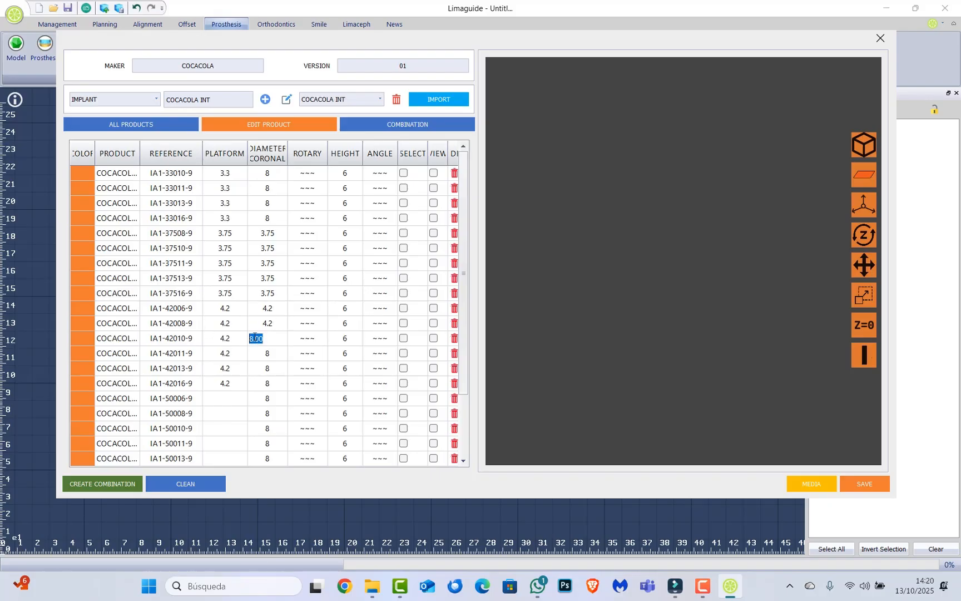
key(ctrl+v)
click(267, 353)
click(267, 353)
key(ctrl+v)
click(272, 369)
click(273, 369)
key(ctrl+v)
click(265, 383)
click(265, 383)
key(ctrl+v)
Set the platform to 5 for the five implants from IA1-50006-9 to IA1-50013-9.
click(218, 403)
click(222, 403)
key(ctrl+v)
drag(218, 398, 200, 392)
text(5)
click(223, 416)
click(221, 414)
text(5)
click(229, 429)
text(5)
click(229, 442)
click(230, 442)
text(5)
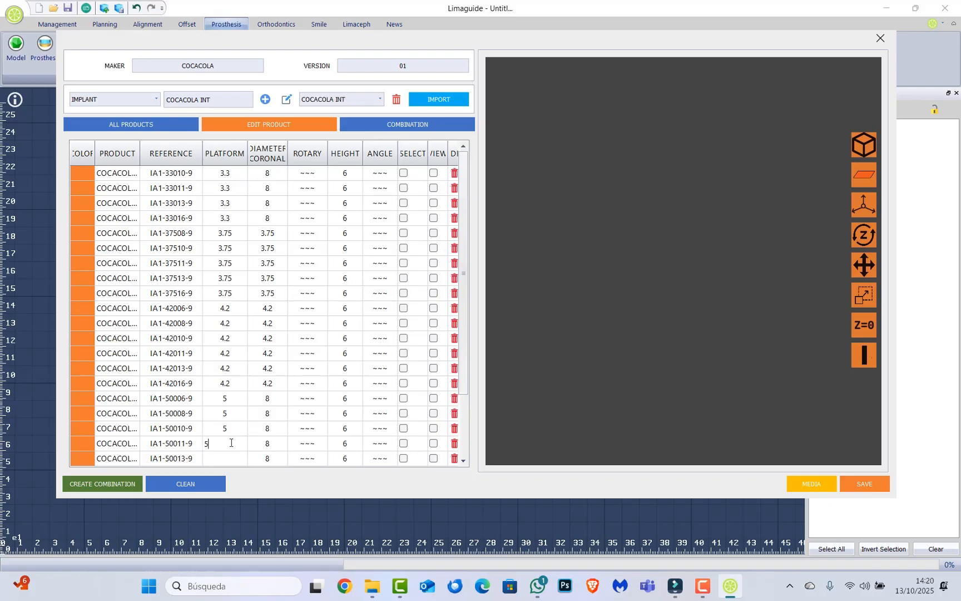
click(232, 456)
click(231, 456)
text(5)
Set the platform to 6 for the five implants from IA1-60006-9 to IA1-60013-9.
scroll(248, 438, down, 2)
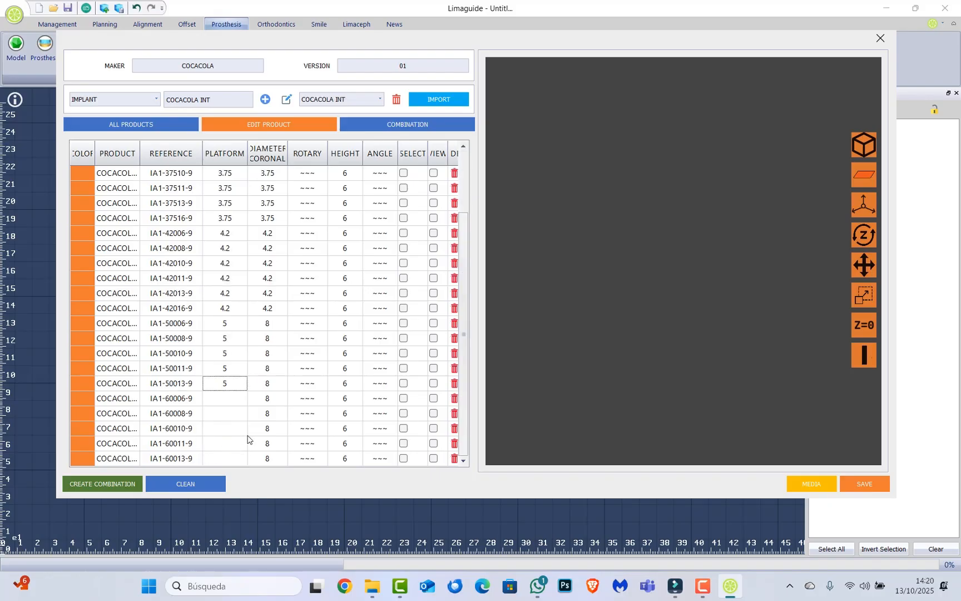
click(226, 397)
click(225, 397)
text(6)
drag(231, 403, 203, 404)
click(236, 416)
click(235, 416)
text(6)
click(235, 431)
click(236, 431)
text(6)
click(234, 448)
click(234, 447)
text(6)
click(241, 456)
click(240, 455)
text(6)
Set the coronal diameter to 6 for the five implants from IA1-60013-9 up to IA1-60006-9.
click(272, 455)
click(279, 459)
text(6)
click(275, 444)
click(275, 444)
text(6)
click(272, 429)
click(271, 429)
text(6)
click(266, 414)
click(266, 414)
text(6)
click(267, 401)
click(267, 402)
text(6)
Set the coronal diameter to 5 for the five implants from IA1-50013-9 up to IA1-50006-9.
click(275, 384)
click(275, 385)
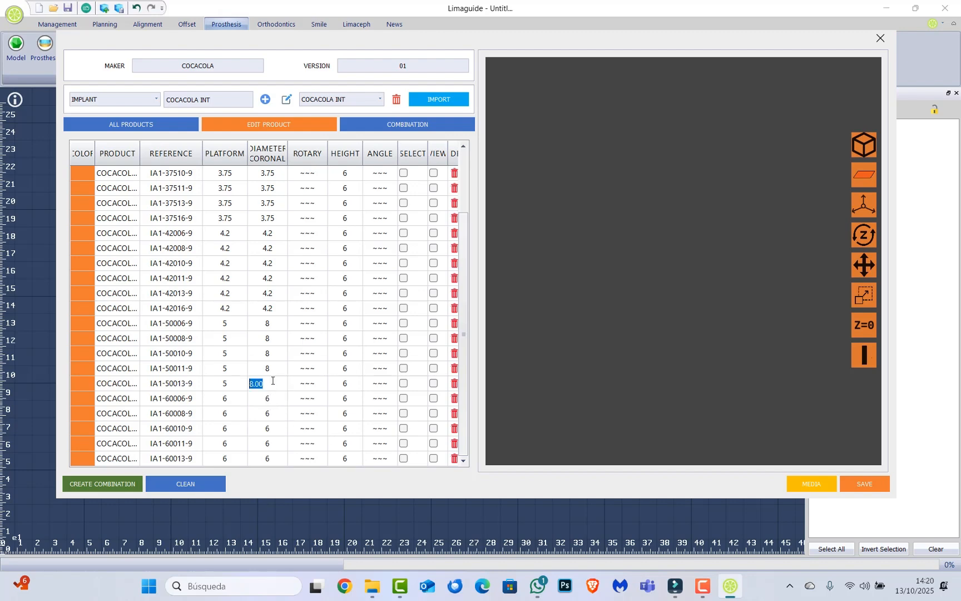
text(5)
drag(275, 385, 239, 361)
double_click(271, 371)
click(271, 371)
text(5)
double_click(261, 355)
text(5)
double_click(270, 339)
text(5)
double_click(268, 328)
text(5)
Set the coronal diameter to 3.3 for the four implants from IA1-33010-9 to IA1-33016-9.
scroll(275, 349, up, 2)
click(276, 176)
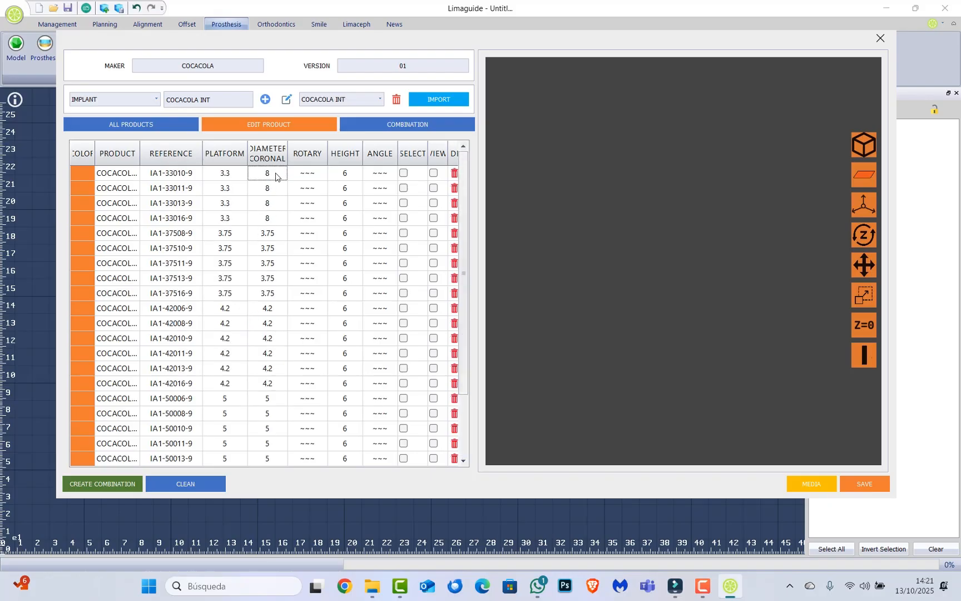
double_click(275, 175)
text(3.3)
drag(262, 173, 245, 174)
key(ctrl+c)
double_click(269, 188)
key(ctrl+v)
double_click(279, 201)
key(ctrl+v)
double_click(272, 221)
key(ctrl+v)
Set the heights of implants IA1-33010-9 to IA1-33016-9 to 10, 11.5, 13 and 16 in order.
click(352, 177)
click(353, 177)
text(10)
click(357, 192)
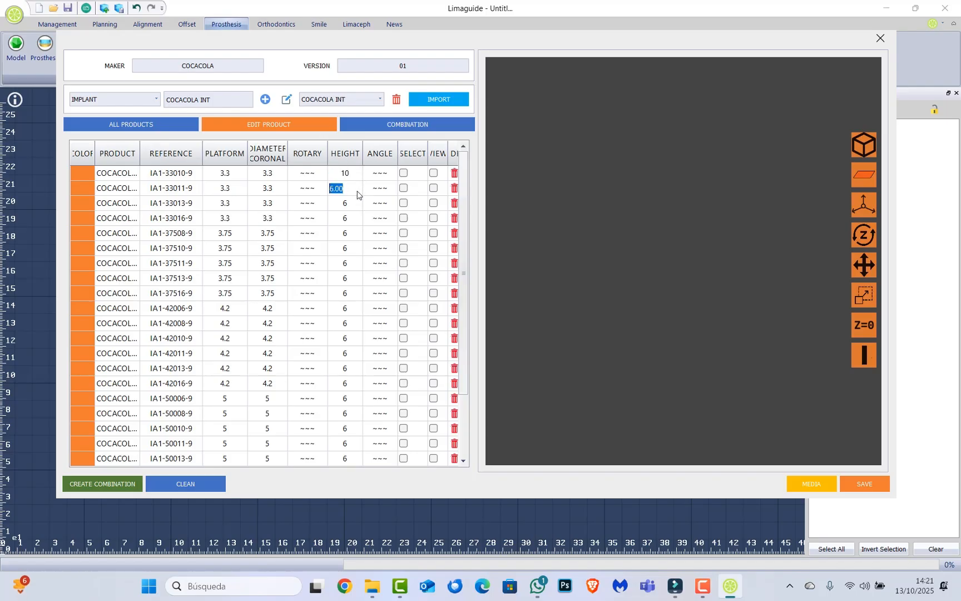
text(11.5)
click(349, 202)
text(13)
click(351, 220)
text(16)
Set the heights of implants IA1-37508-9 to IA1-37516-9 to 8, 10, 11.5, 13 and 16 in order.
click(348, 239)
text(8)
click(354, 253)
click(353, 255)
text(10)
click(351, 262)
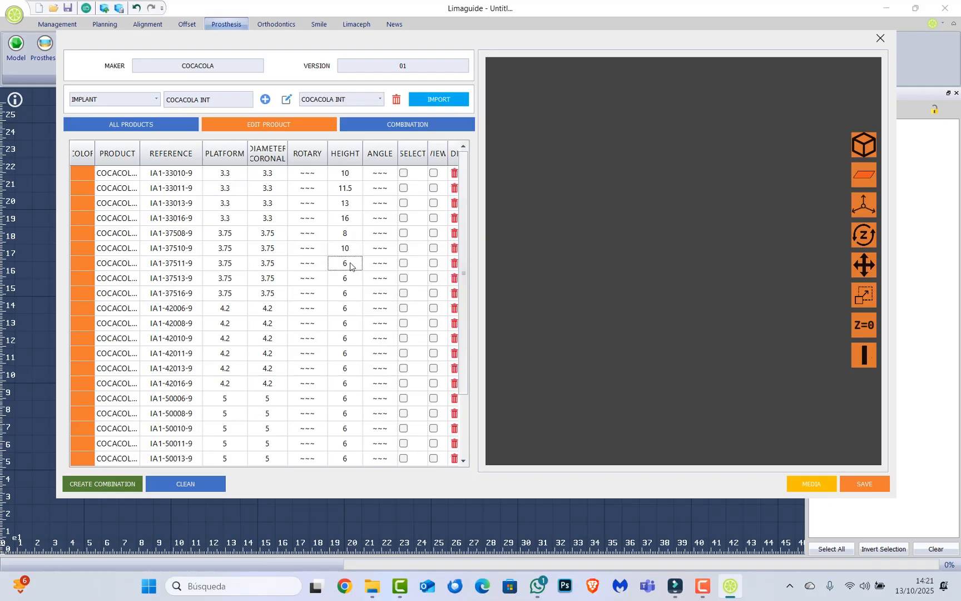
text(11.5)
click(351, 280)
text(13)
click(347, 292)
text(1)
Set the heights of implants IA1-42006-9 to IA1-42016-9 to 6, 8, 10, 11.5, 13 and 16 in order.
click(343, 308)
text(6)
click(346, 322)
text(8)
click(346, 338)
text(10)
click(350, 353)
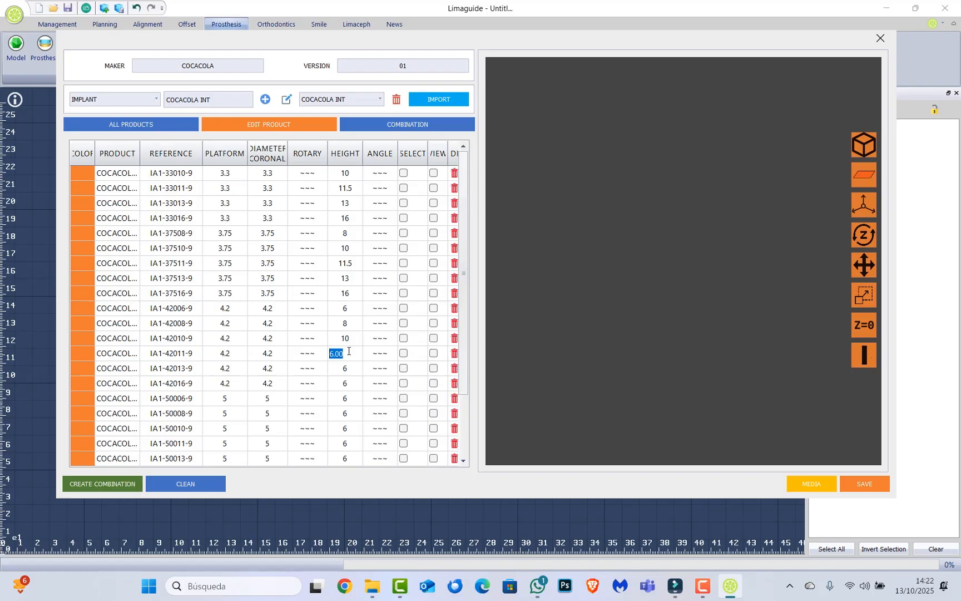
text(11.5)
click(344, 370)
text(13)
click(344, 383)
text(16)
Set the heights of implants IA1-50008-9 to IA1-50013-9 to 8, 10, 11.5 and 13 in order.
click(341, 400)
click(341, 401)
click(346, 414)
text(8)
click(346, 429)
click(346, 429)
text(10)
scroll(364, 428, down, 3)
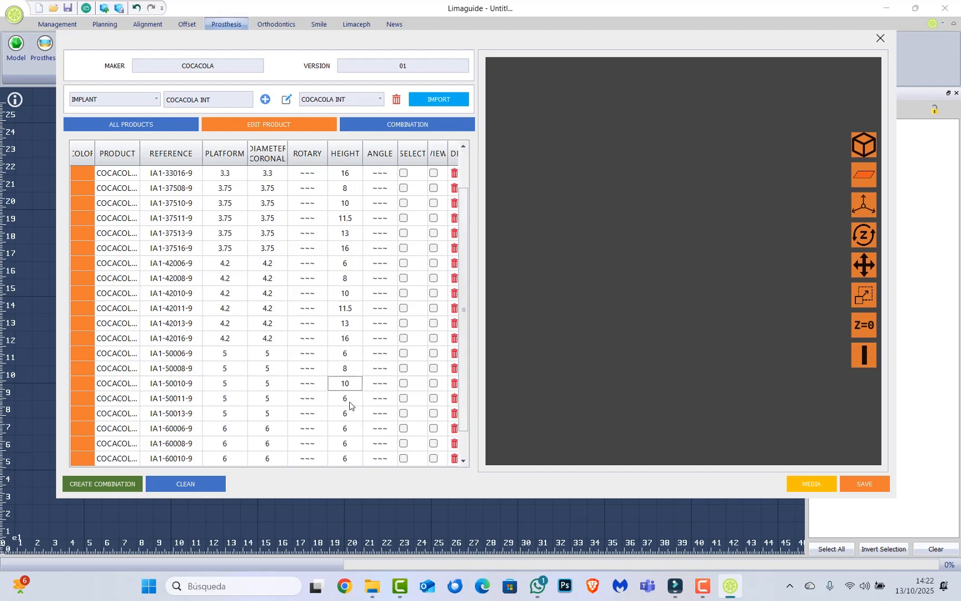
click(349, 405)
text(11.5)
click(347, 414)
text(13)
Set the heights of implants IA1-60008-9 to IA1-60013-9 to 8, 10, 11.5 and 13 in order.
click(343, 430)
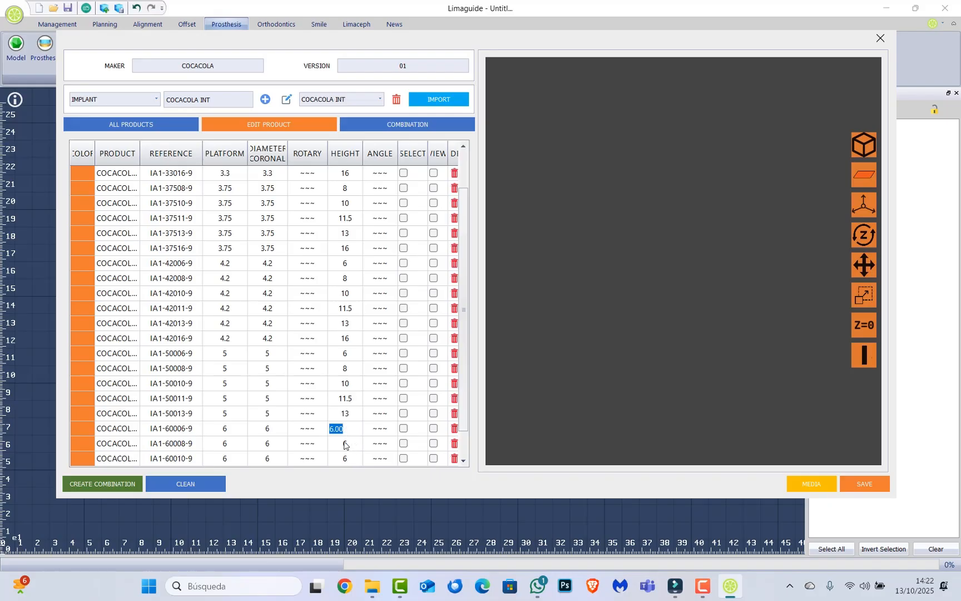
click(345, 442)
text(8)
scroll(356, 429, down, 1)
click(348, 431)
click(348, 432)
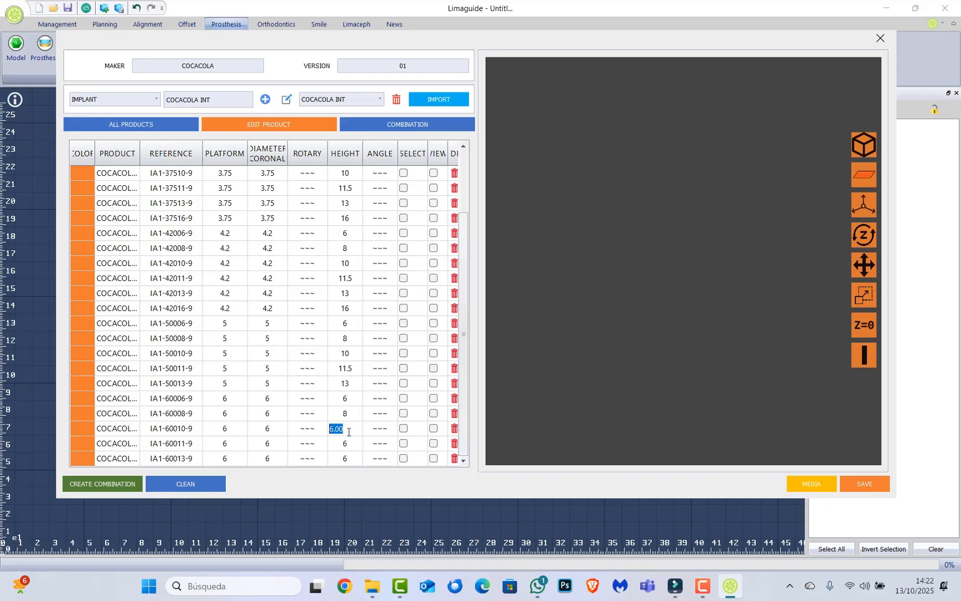
text(10)
click(352, 444)
text(1.5)
click(348, 458)
text(13)
key(Return)
Preview implant IA1-33010-9 in 3D and check its orientation against the coordinate axes.
scroll(369, 319, up, 2)
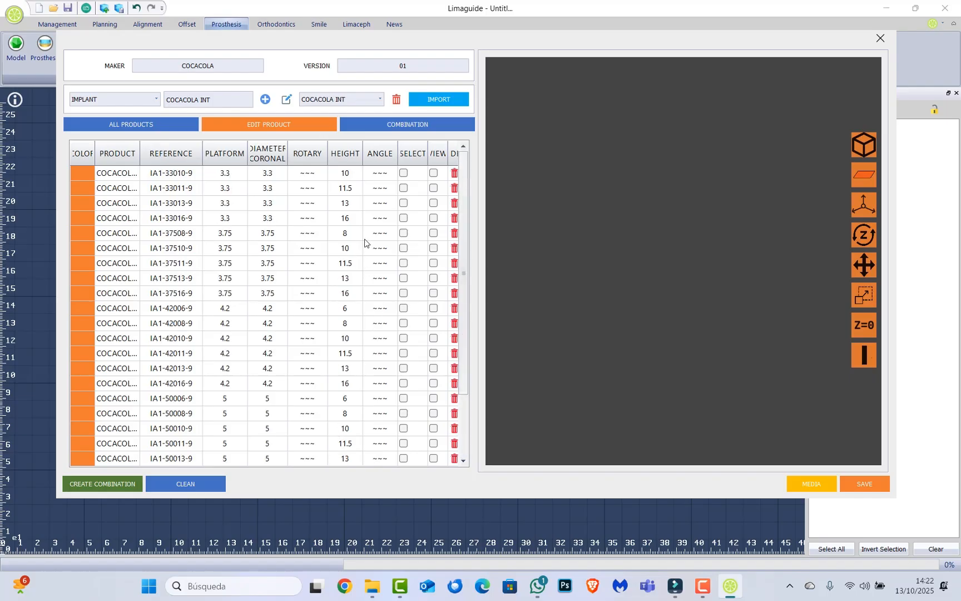
click(435, 174)
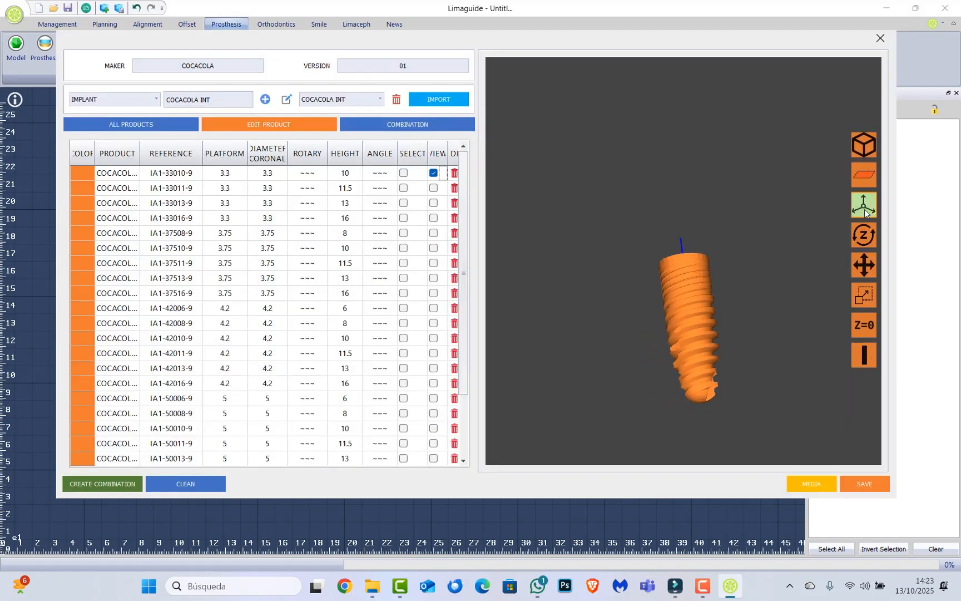
drag(717, 244, 734, 266)
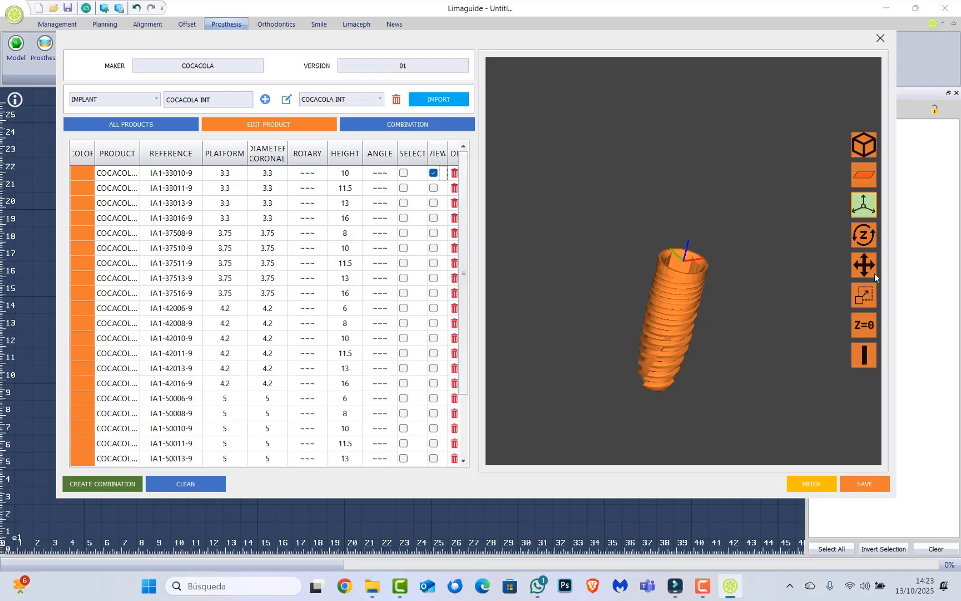
click(868, 205)
click(869, 204)
mouse_move(742, 250)
mouse_down()
mouse_move(726, 190)
mouse_move(738, 261)
mouse_move(728, 257)
mouse_up()
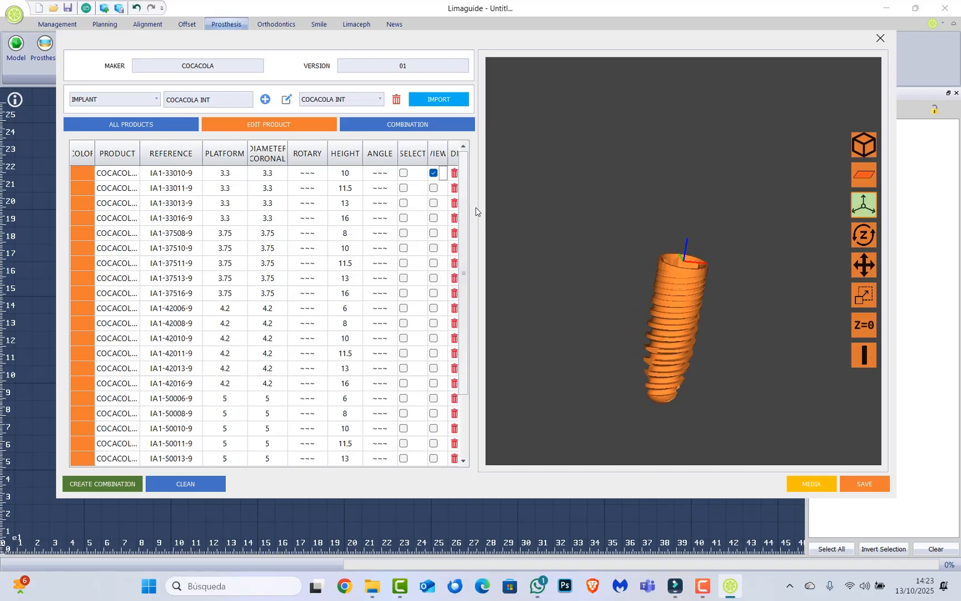
Preview the implants from IA1-33011-9 to IA1-37510-9 one after another to check their position on the axes.
click(434, 188)
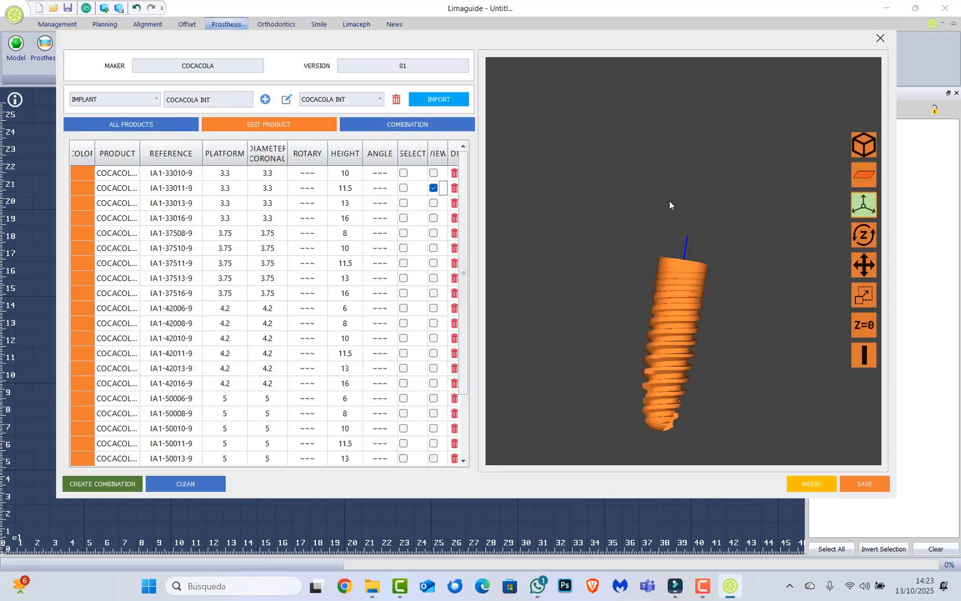
click(433, 188)
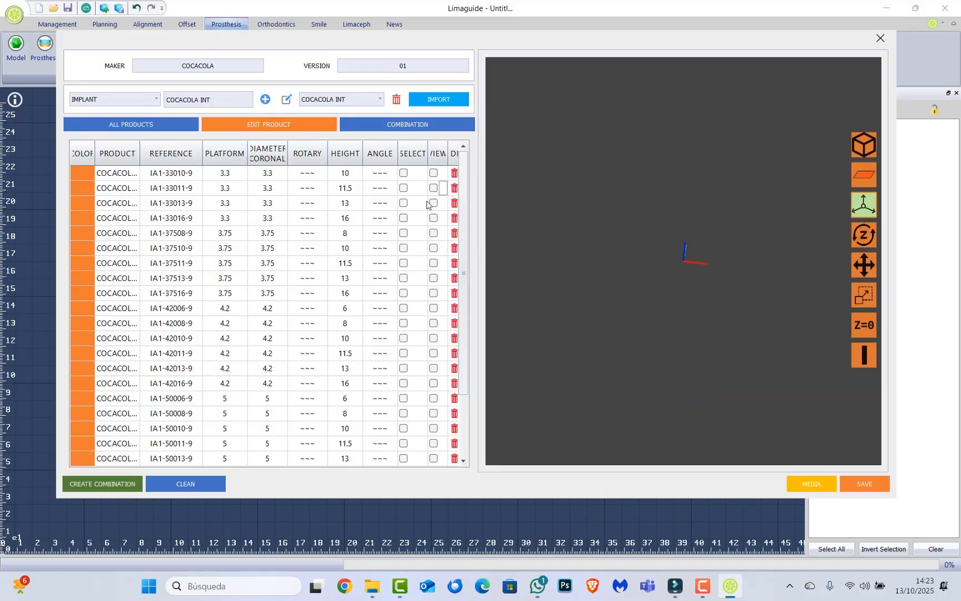
click(433, 203)
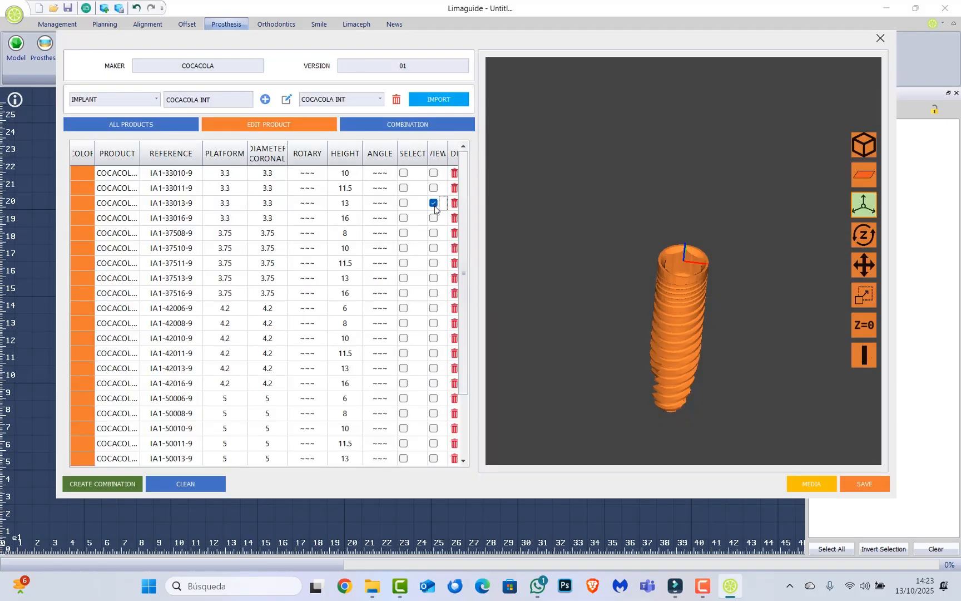
click(434, 218)
click(434, 233)
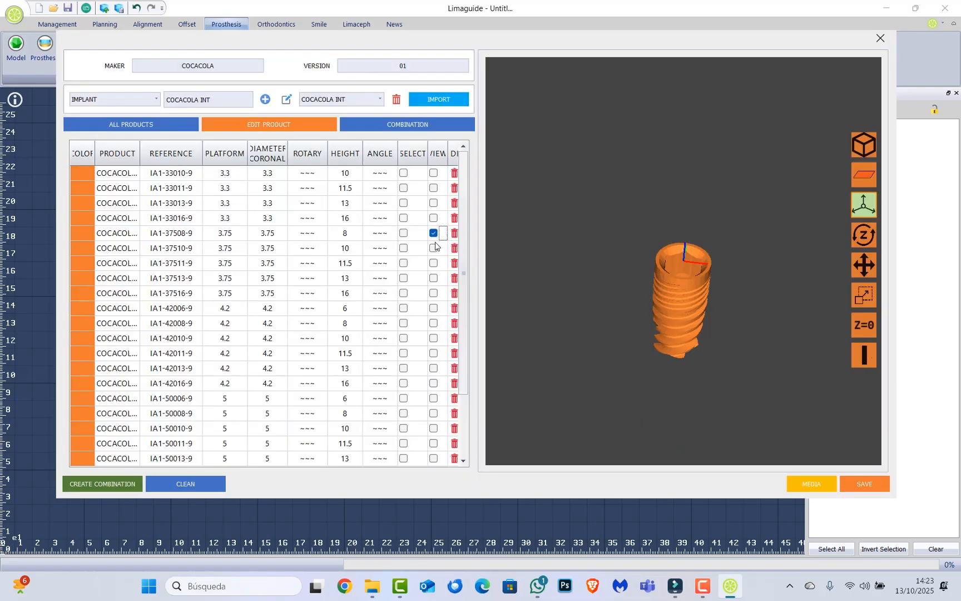
click(433, 248)
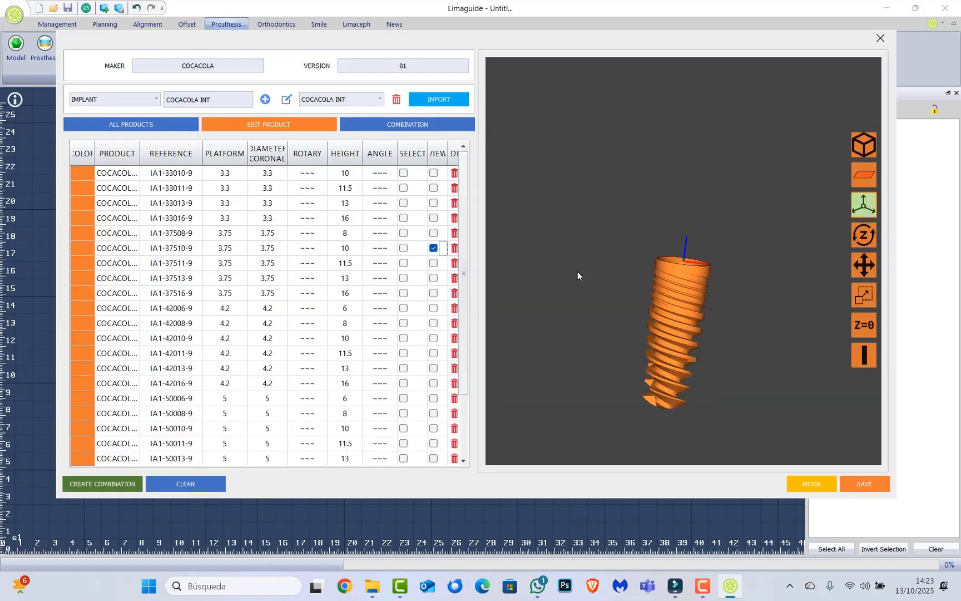
click(433, 248)
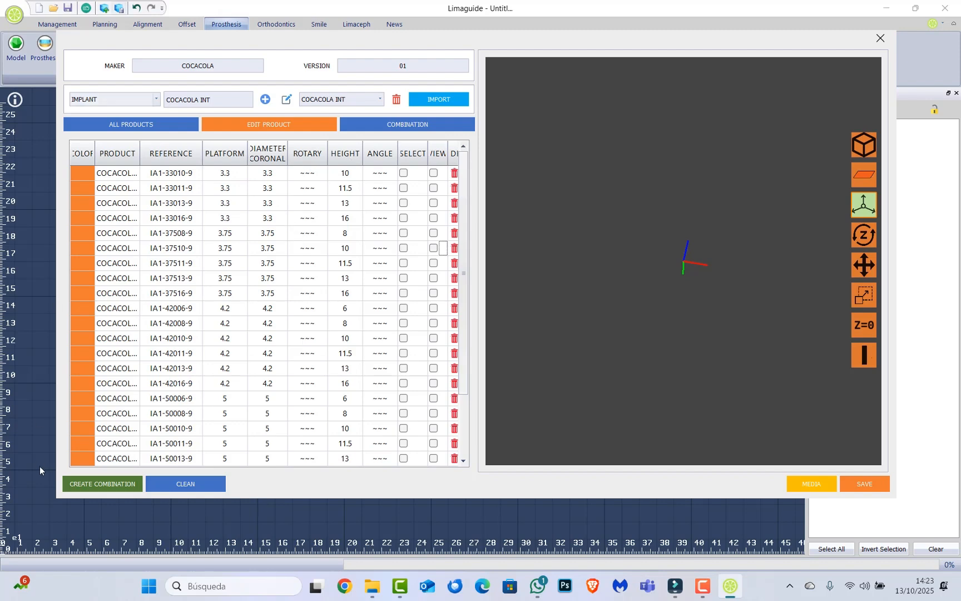
Create a combination from the implants and name it COCACOLA INT.
click(113, 482)
double_click(427, 243)
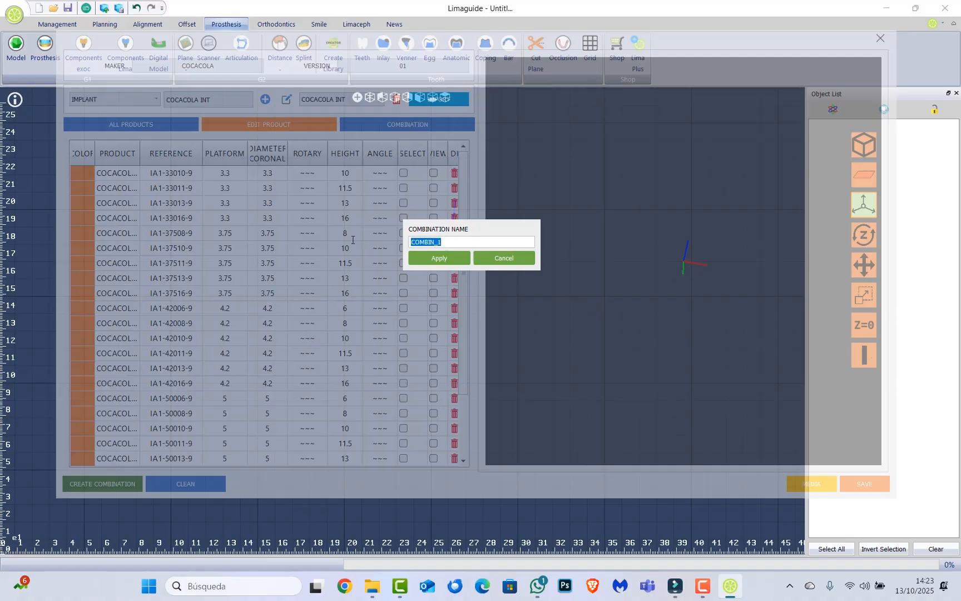
text(COCACOLA INT)
click(426, 258)
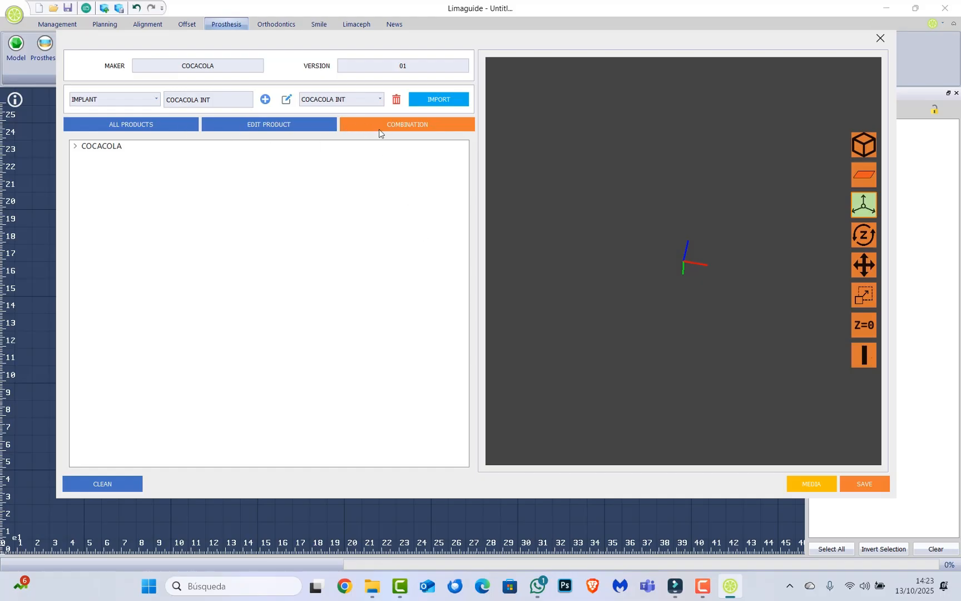
Expand the COCACOLA product tree to review its implants and clear the product editing table.
click(191, 125)
click(75, 146)
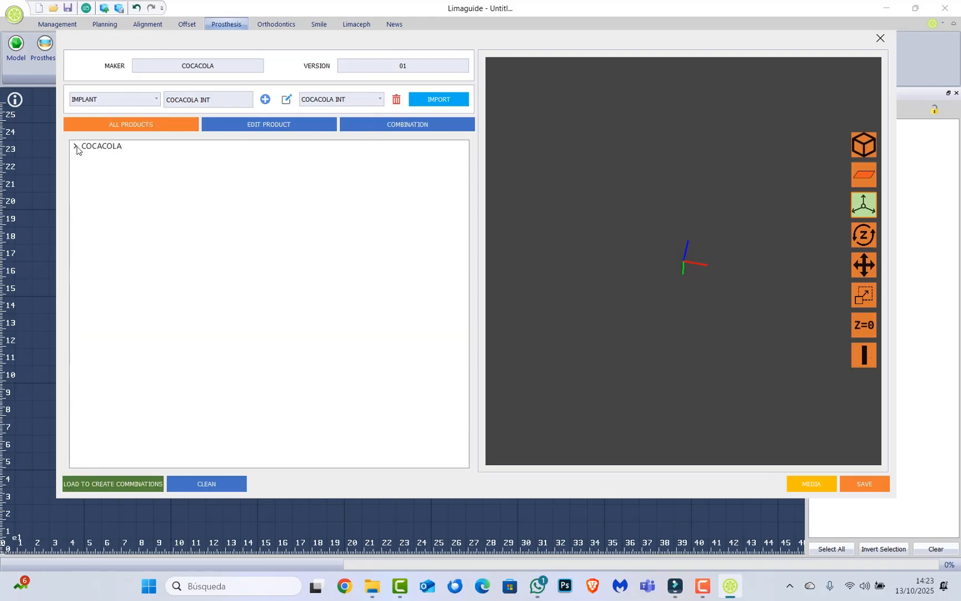
click(75, 146)
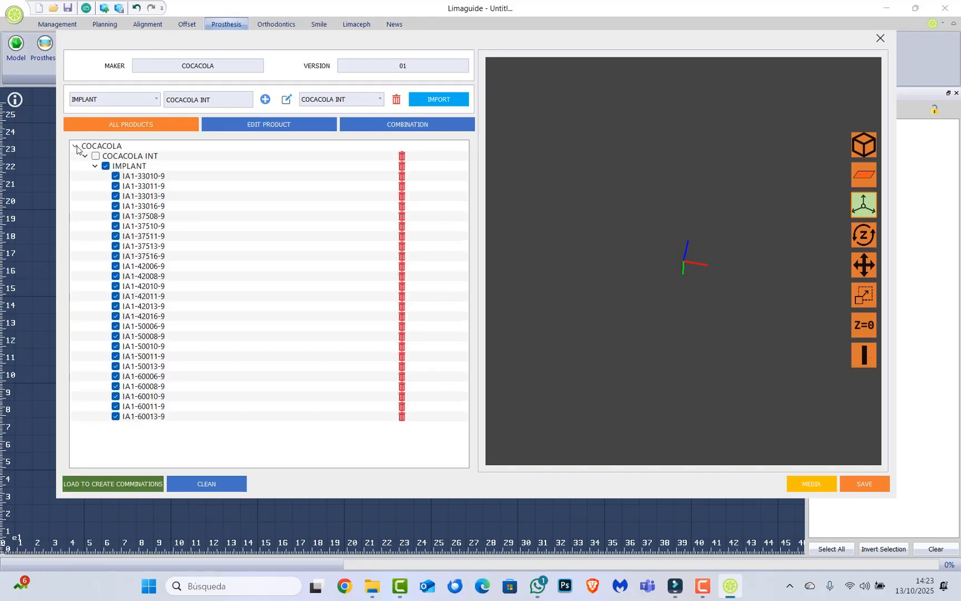
click(325, 128)
click(214, 481)
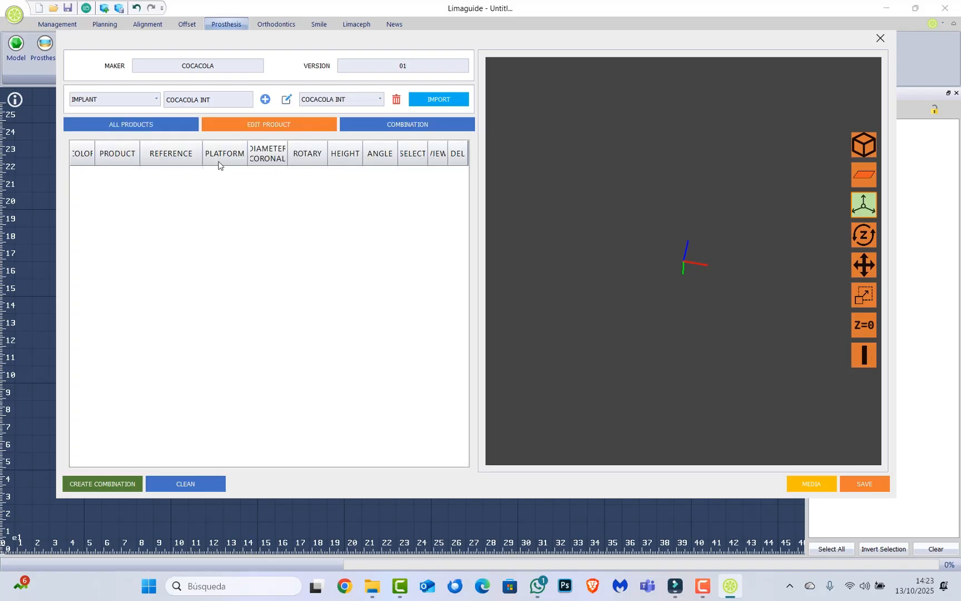
Examine the COCACOLA combination tree down to the COCACOLA INT entry in its implant group.
click(411, 125)
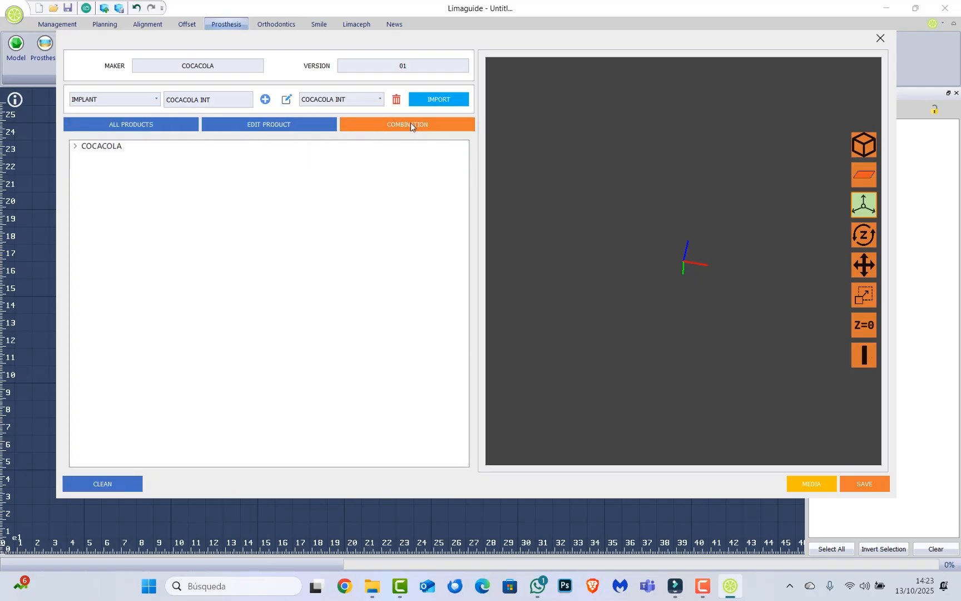
click(75, 146)
click(84, 156)
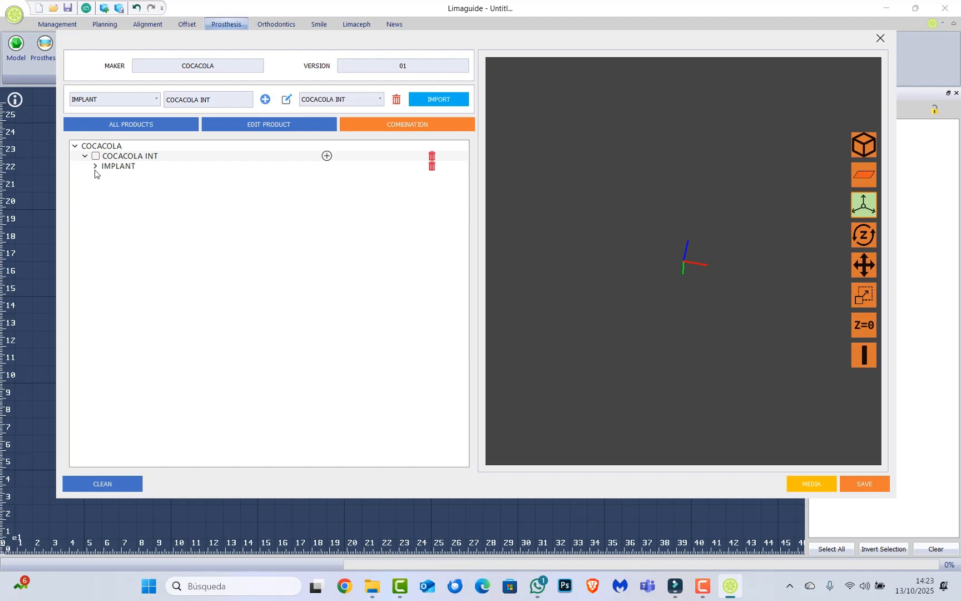
click(95, 166)
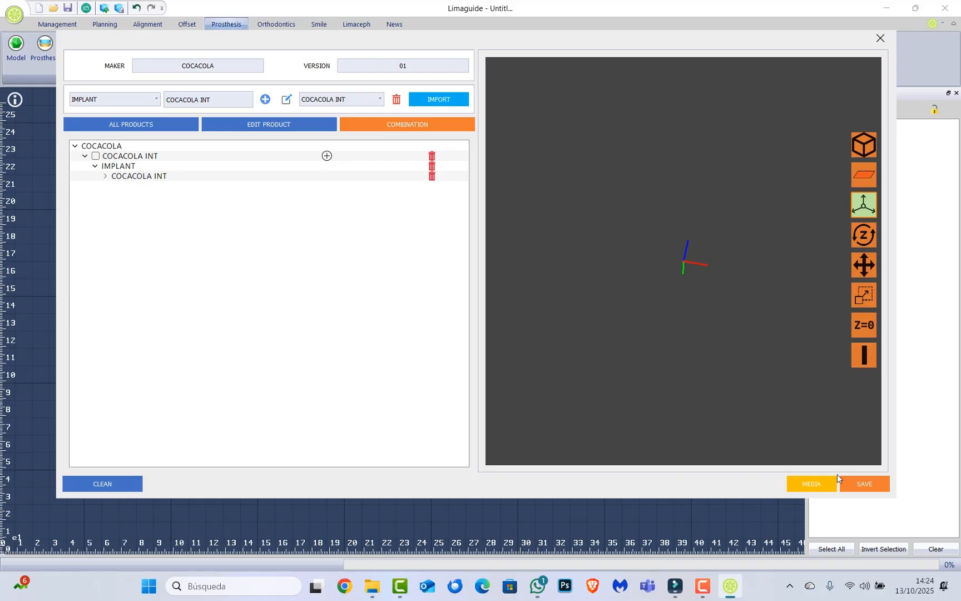
Save the library changes and choose encryption as the way to store the library.
click(861, 489)
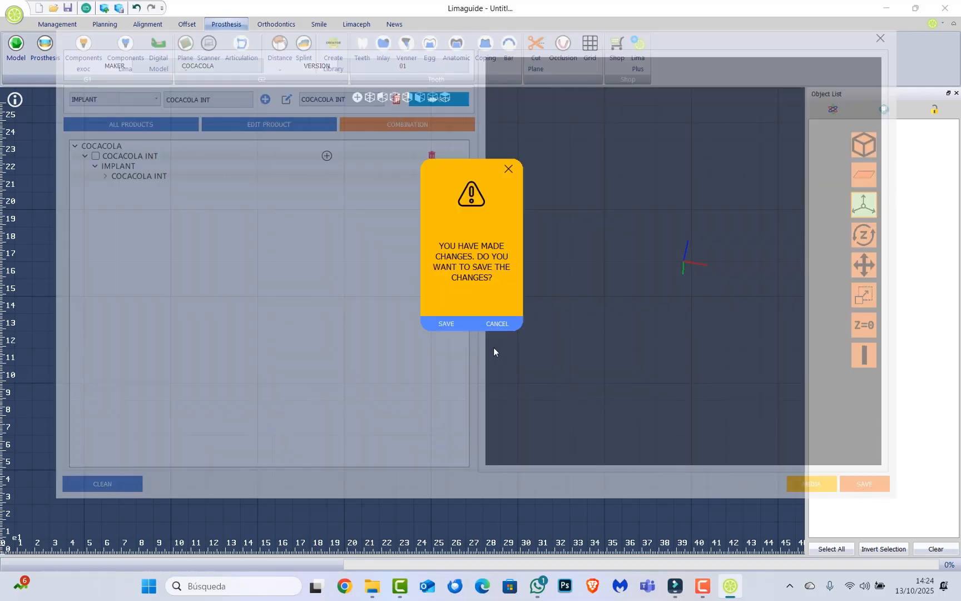
click(447, 324)
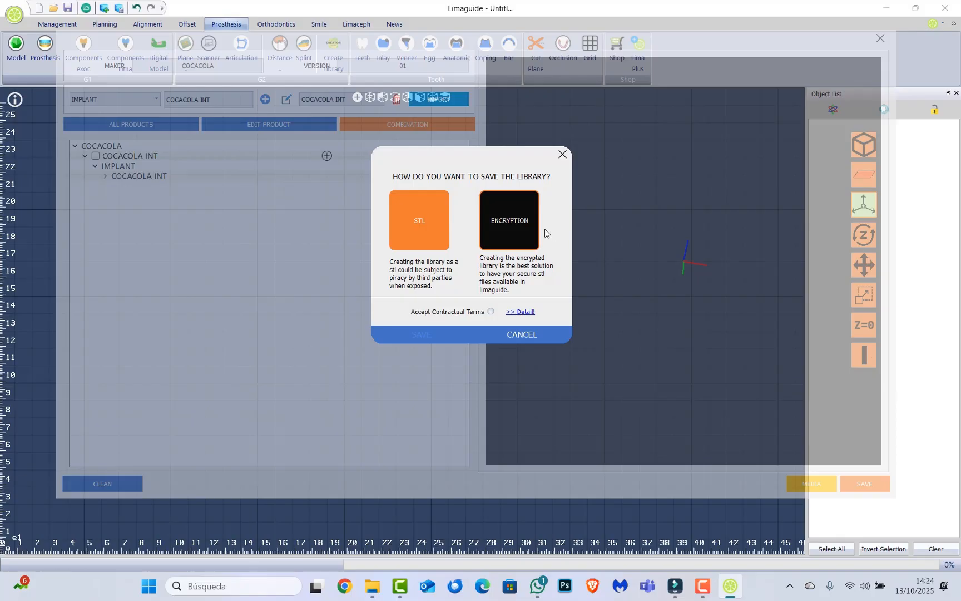
click(498, 219)
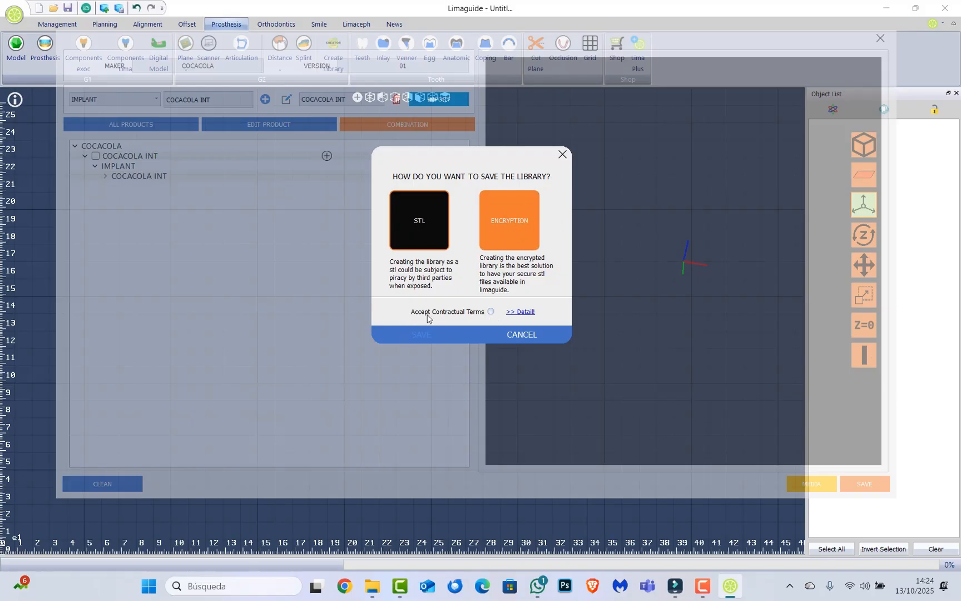
Open the contractual terms' details and read through the EULA agreement for creating libraries.
click(526, 313)
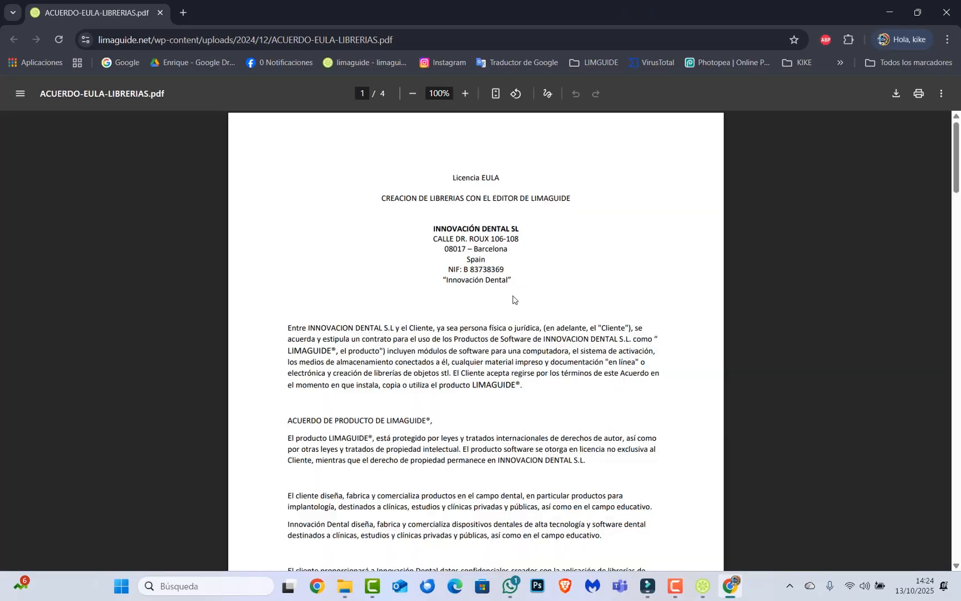
scroll(500, 278, down, 15)
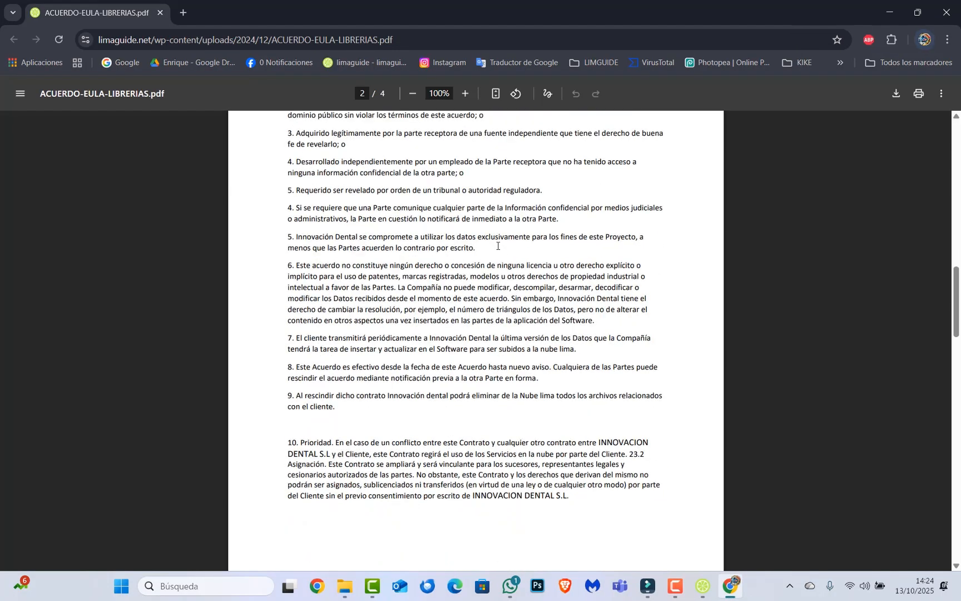
scroll(498, 246, down, 20)
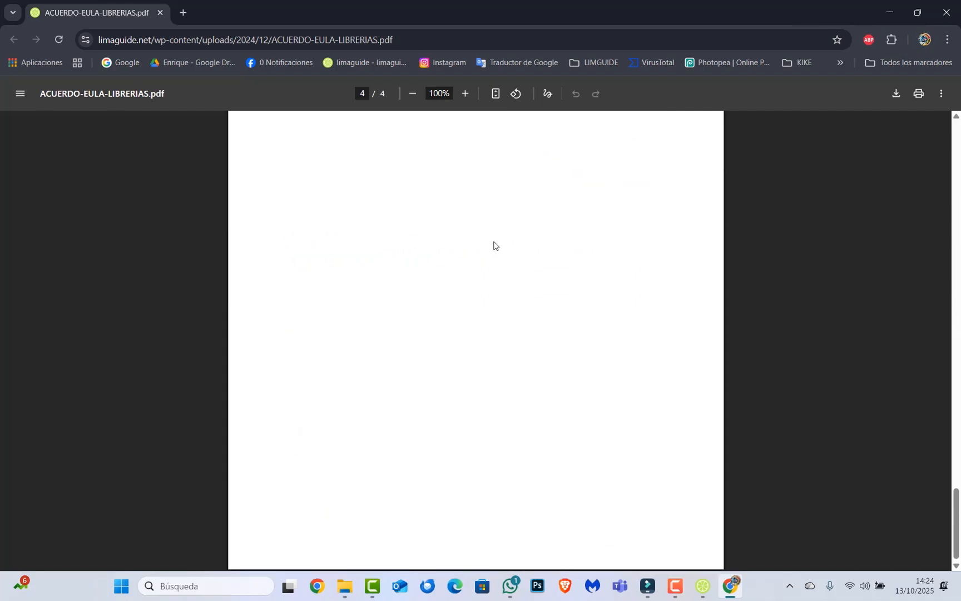
scroll(494, 245, up, 15)
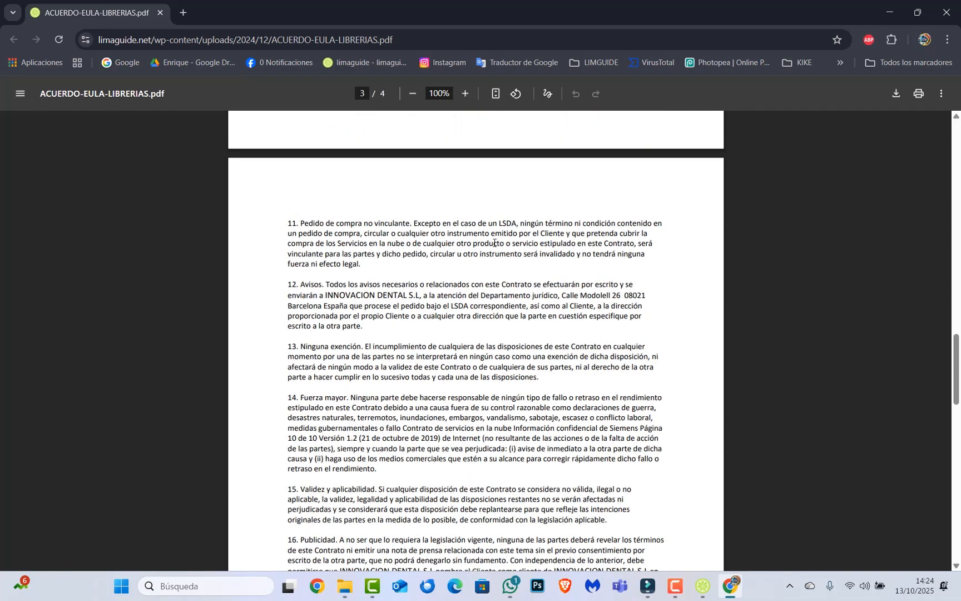
scroll(494, 243, down, 12)
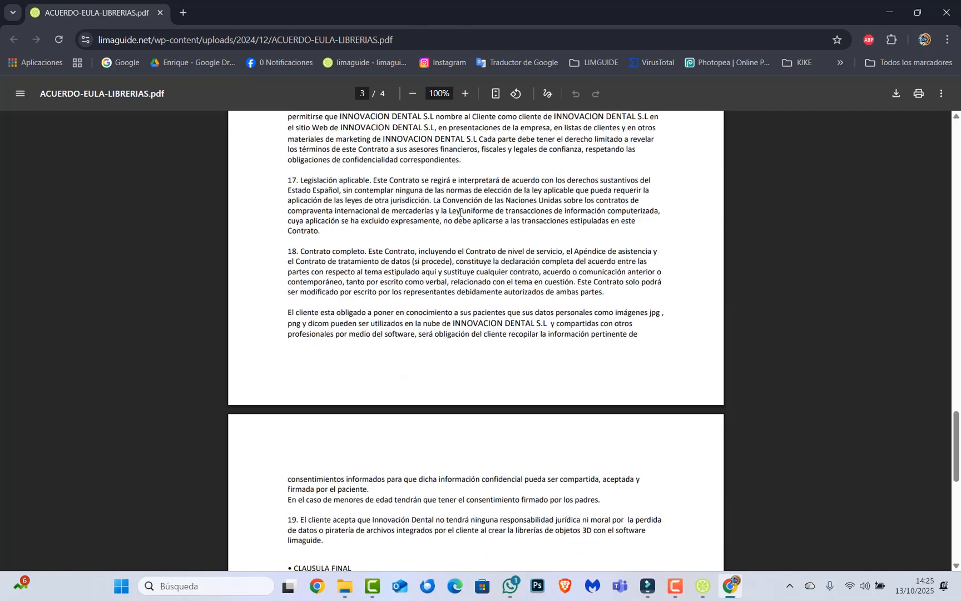
scroll(460, 223, up, 20)
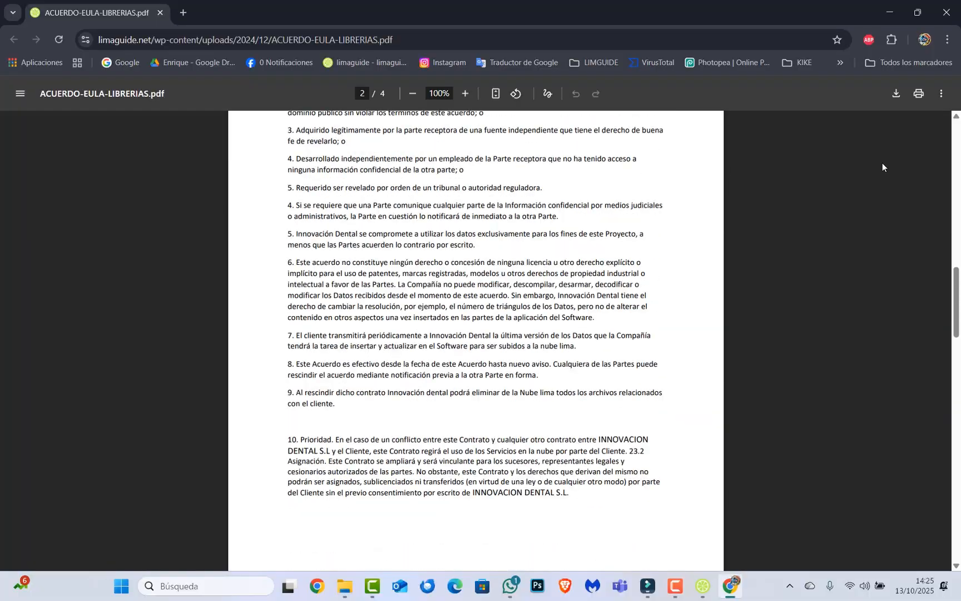
Accept the contractual terms, save the COCACOLA library encrypted and close the library creation window.
click(893, 12)
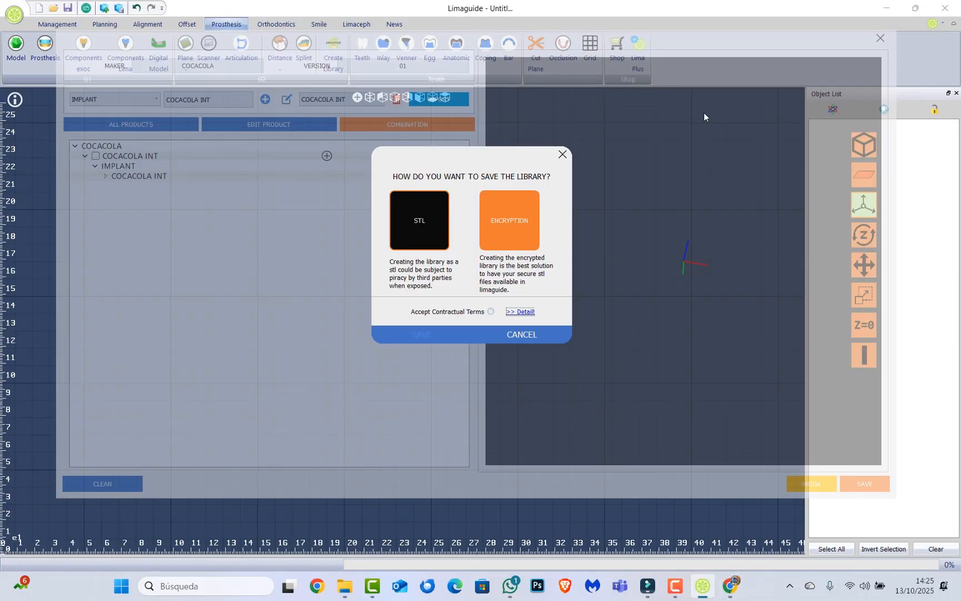
click(489, 312)
click(428, 334)
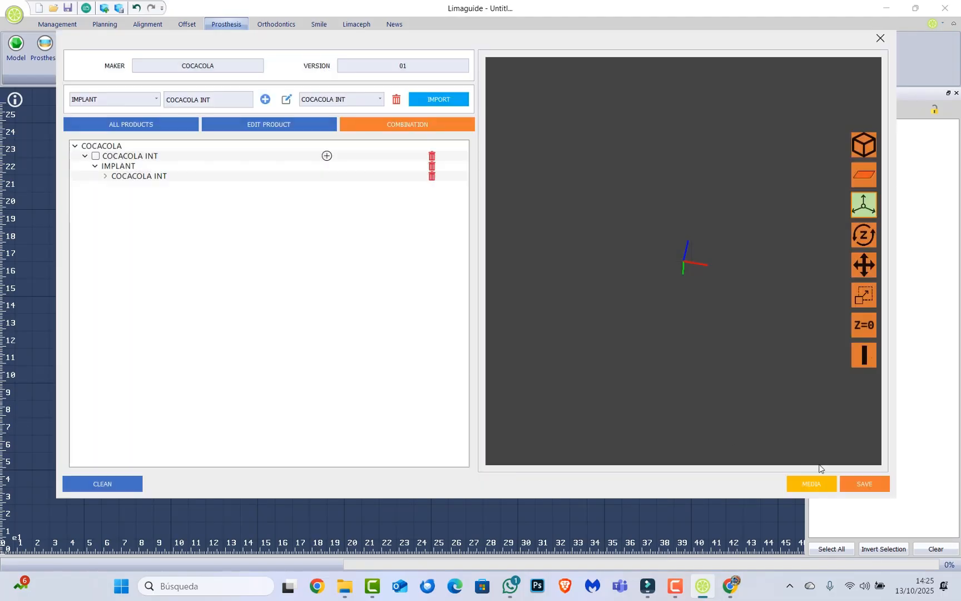
click(873, 484)
click(463, 325)
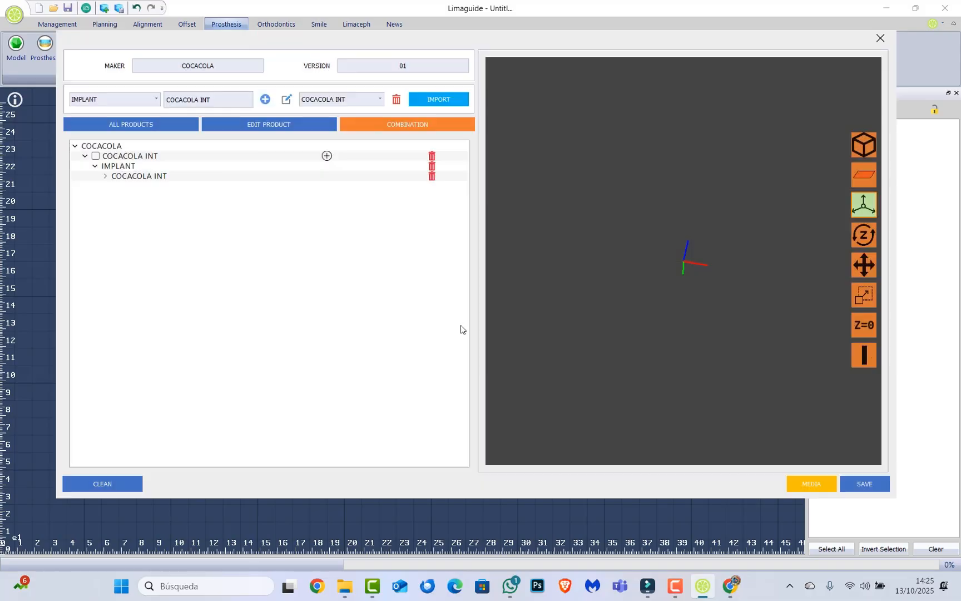
click(879, 38)
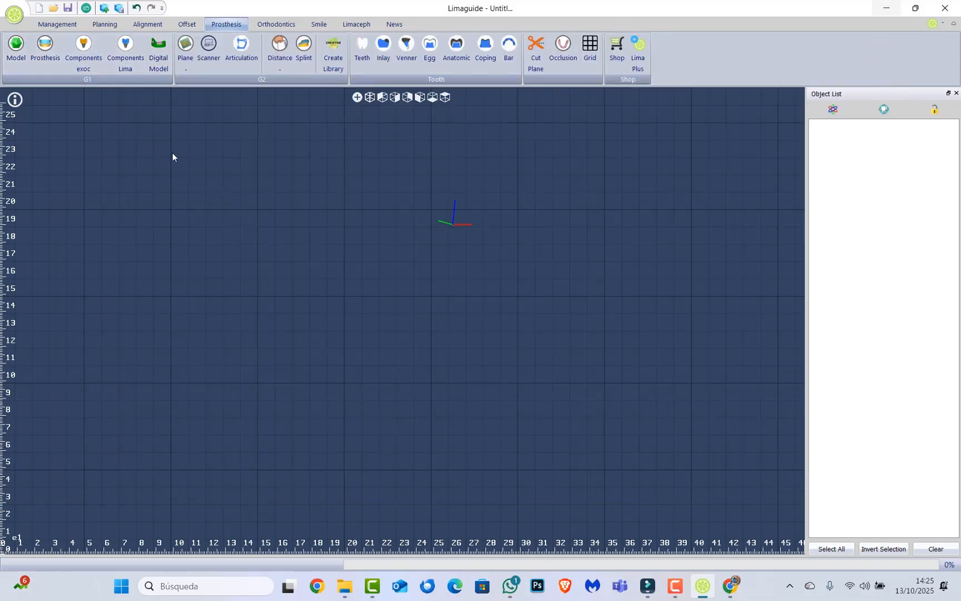
Open the project file try 2.lpf from the Escritorio folder.
click(53, 7)
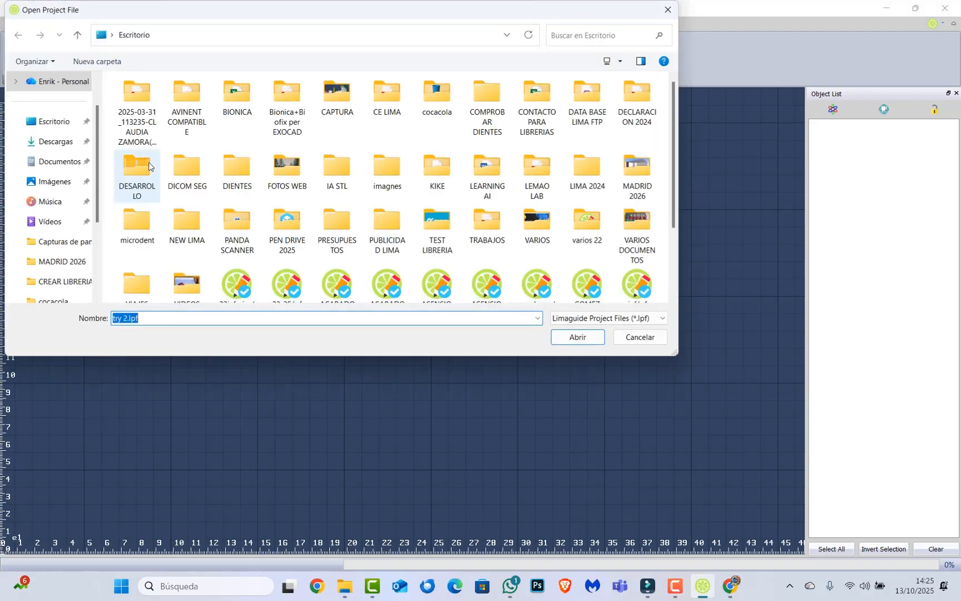
scroll(320, 201, down, 2)
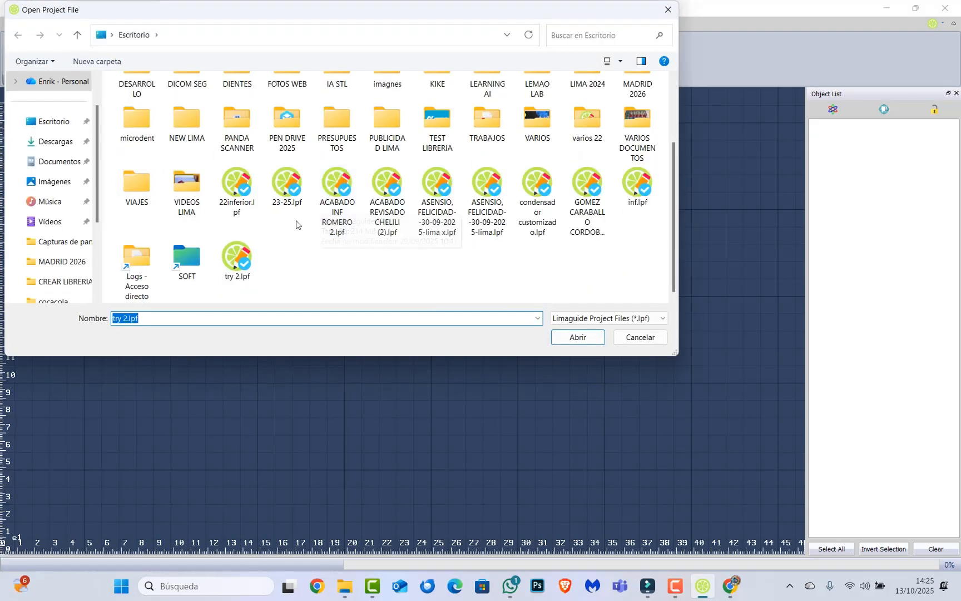
click(237, 258)
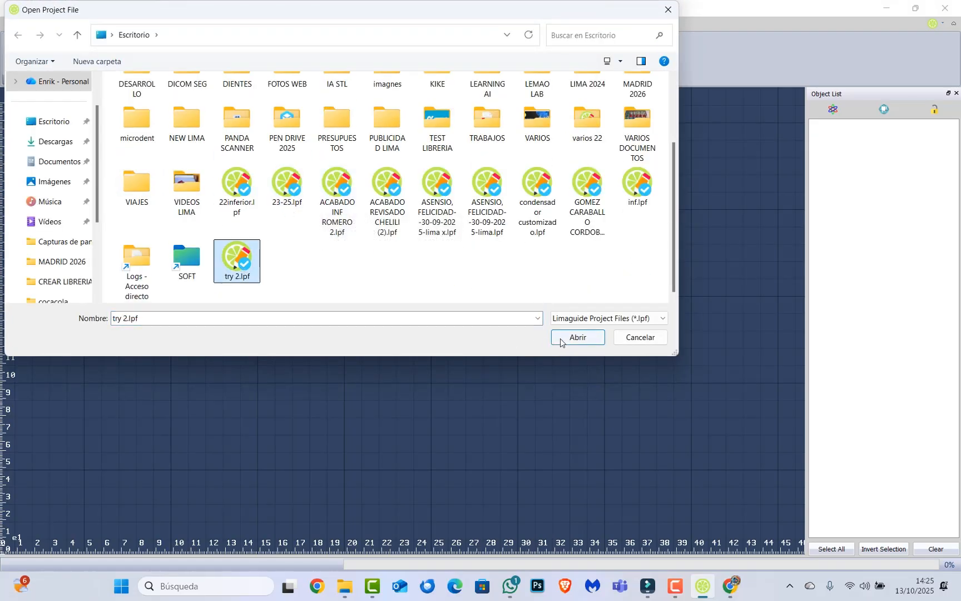
click(577, 337)
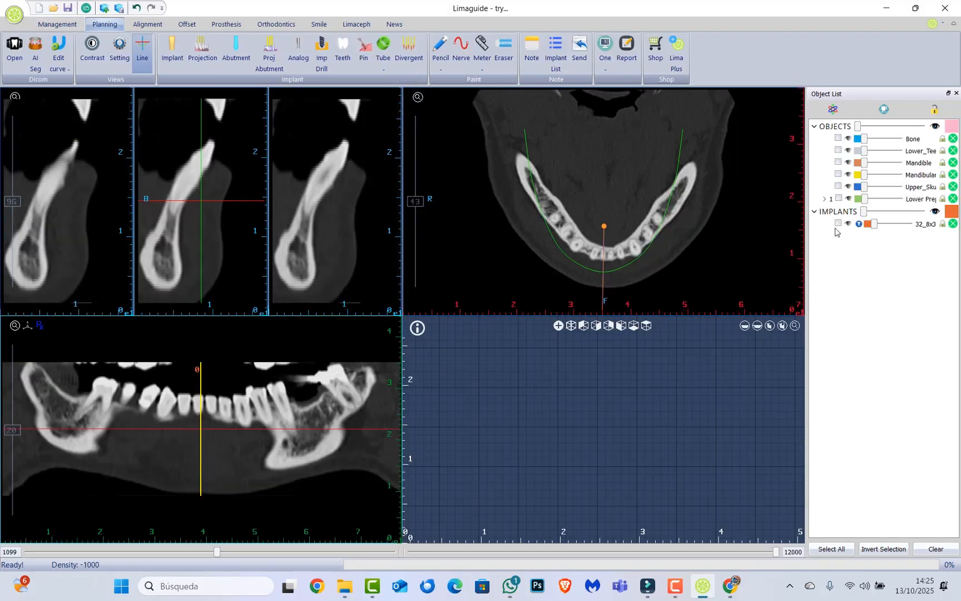
Show the Lower Prep model in the 3D view and delete the existing tooth 32 implant.
click(848, 199)
scroll(675, 369, down, 3)
right_drag(658, 373, 620, 358)
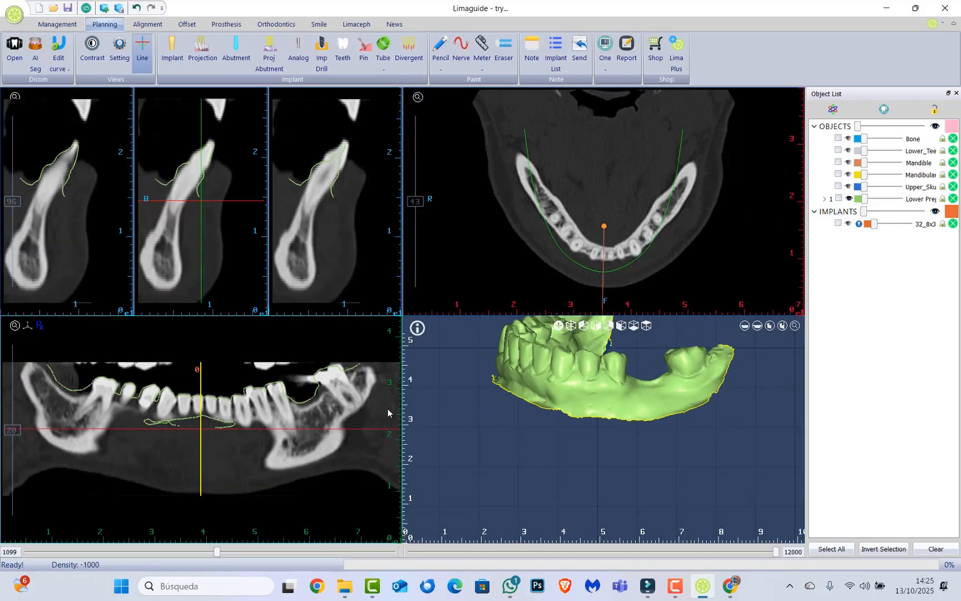
scroll(262, 418, up, 6)
scroll(262, 418, down, 8)
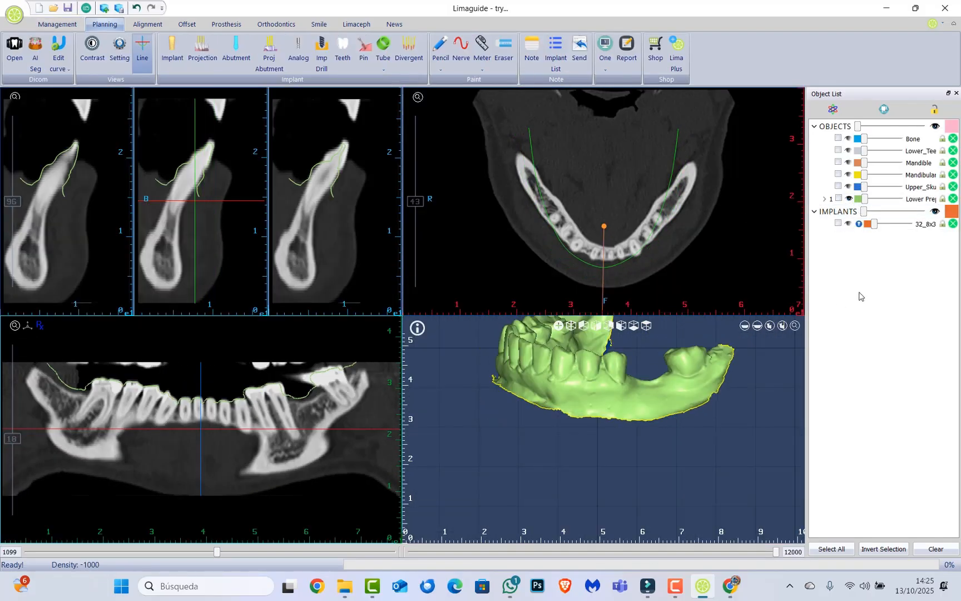
click(953, 224)
click(464, 341)
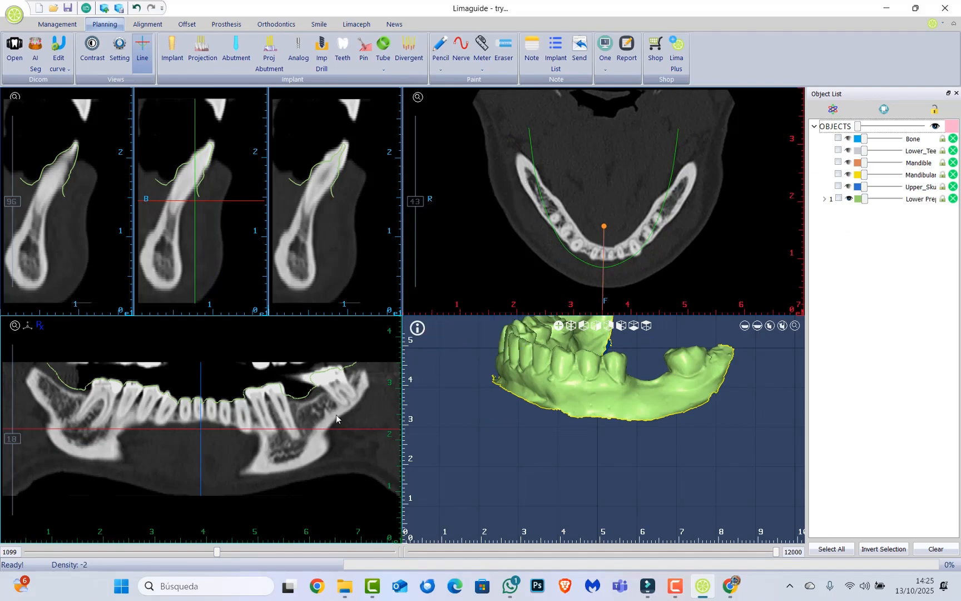
Centre the slices on the posterior toothless gap in the panoramic view and show the yellow Mandibular nerve object.
click(303, 414)
scroll(220, 176, up, 2)
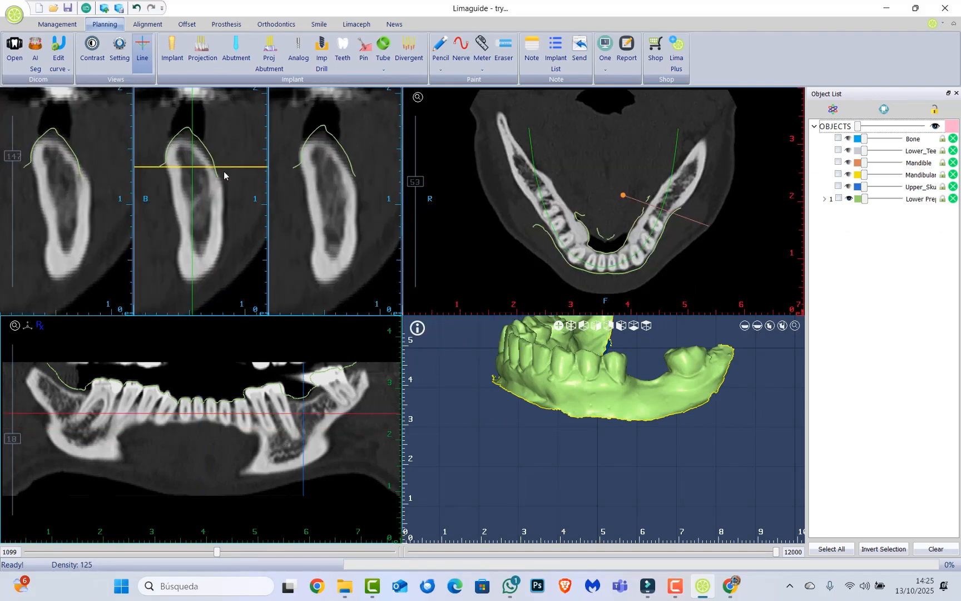
click(848, 174)
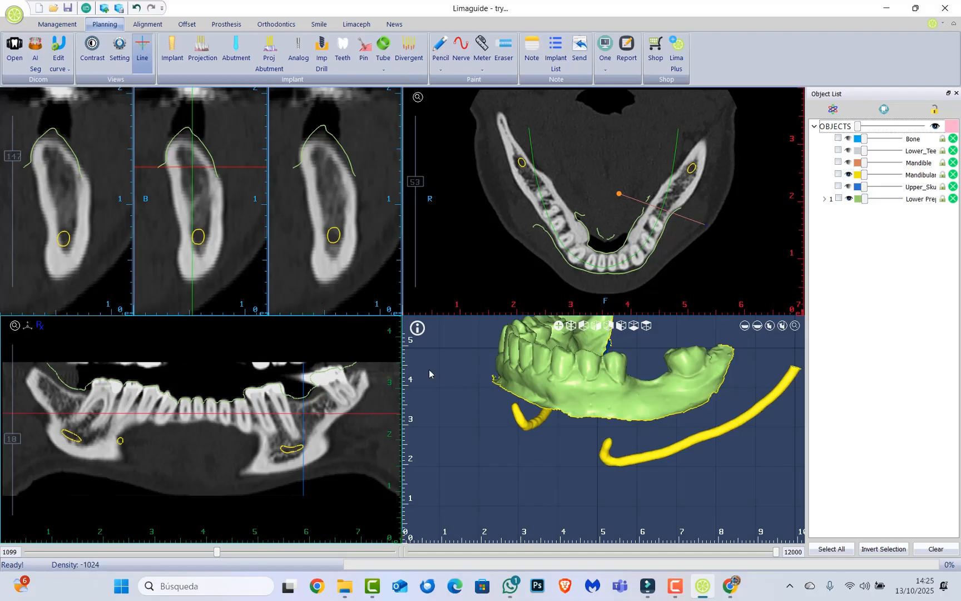
drag(571, 469, 558, 454)
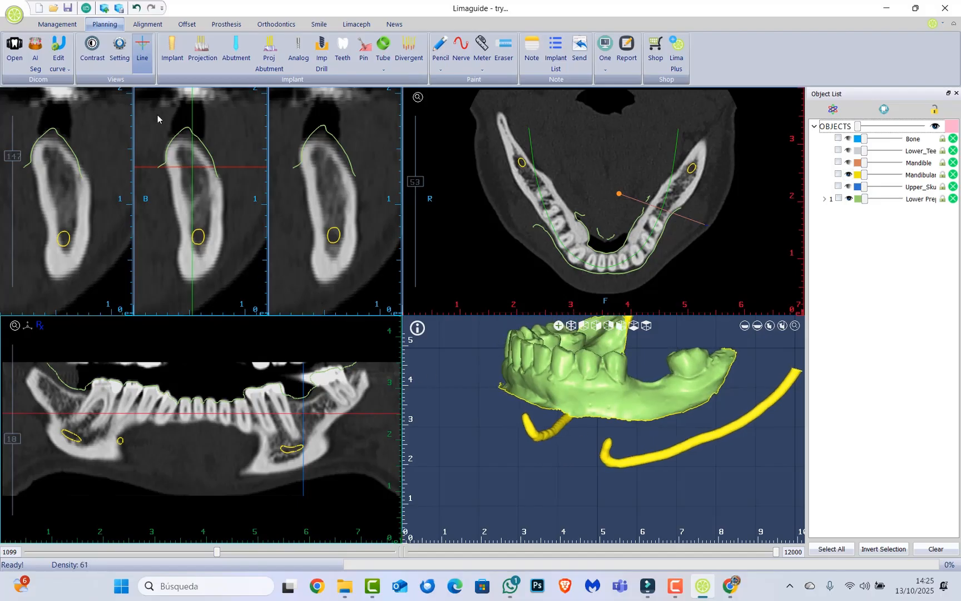
Open the implant selection and choose COCACOLA as the implant system.
click(172, 51)
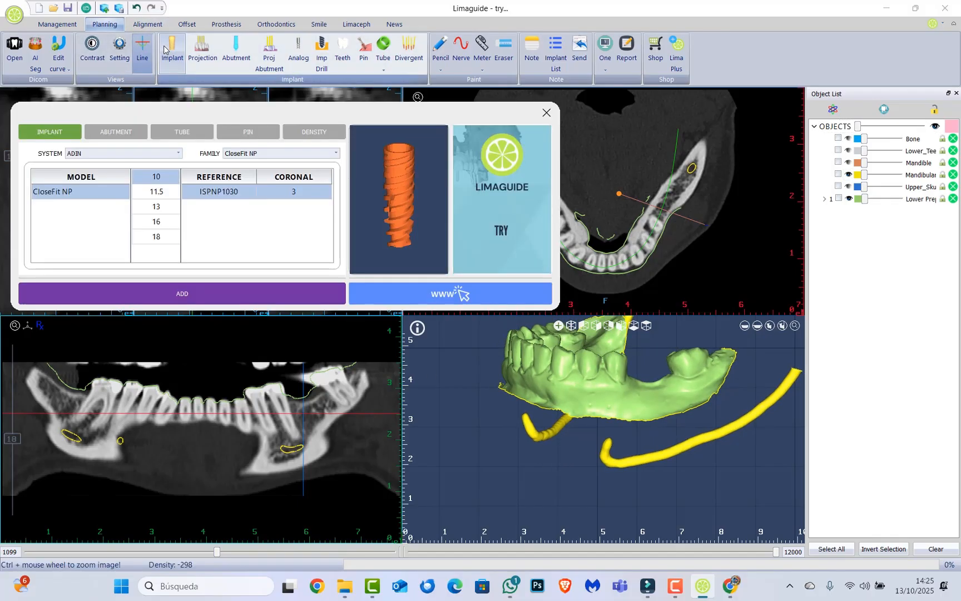
click(177, 153)
scroll(180, 178, down, 2)
drag(180, 178, 185, 218)
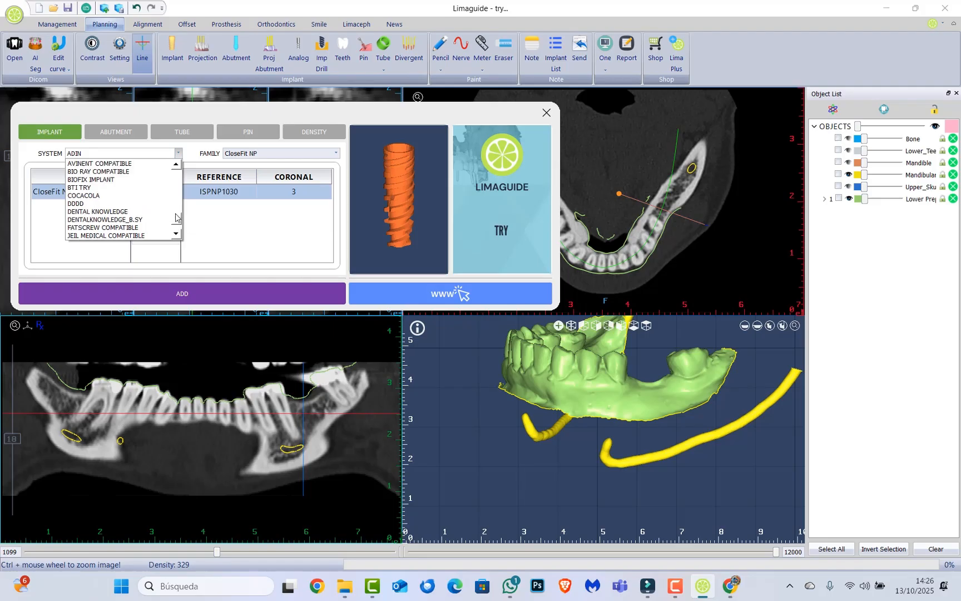
click(98, 198)
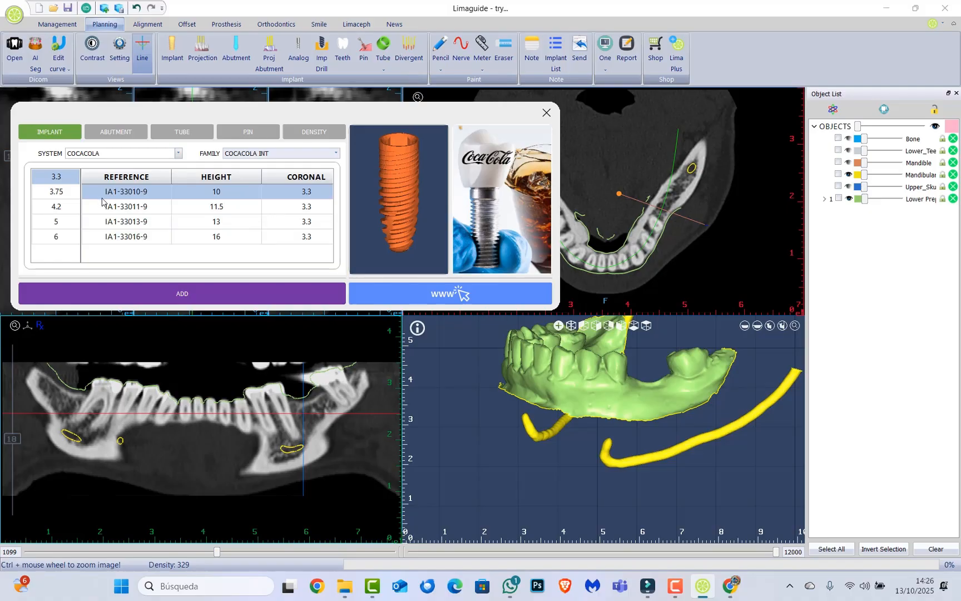
Review the COCACOLA INT implants for the 3.75, 4.2, 5 and 6 diameters.
click(69, 193)
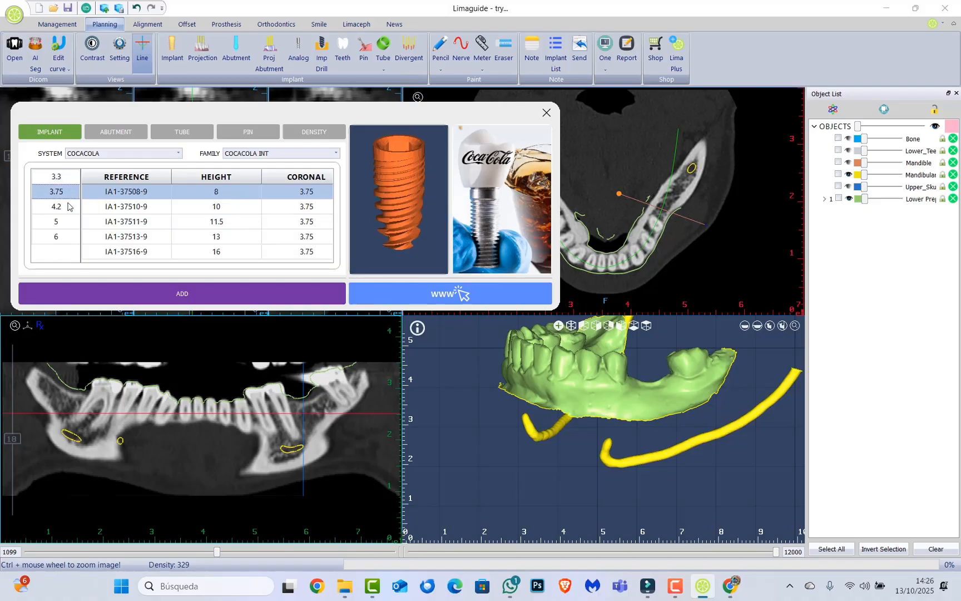
click(68, 207)
click(66, 222)
click(64, 238)
click(65, 222)
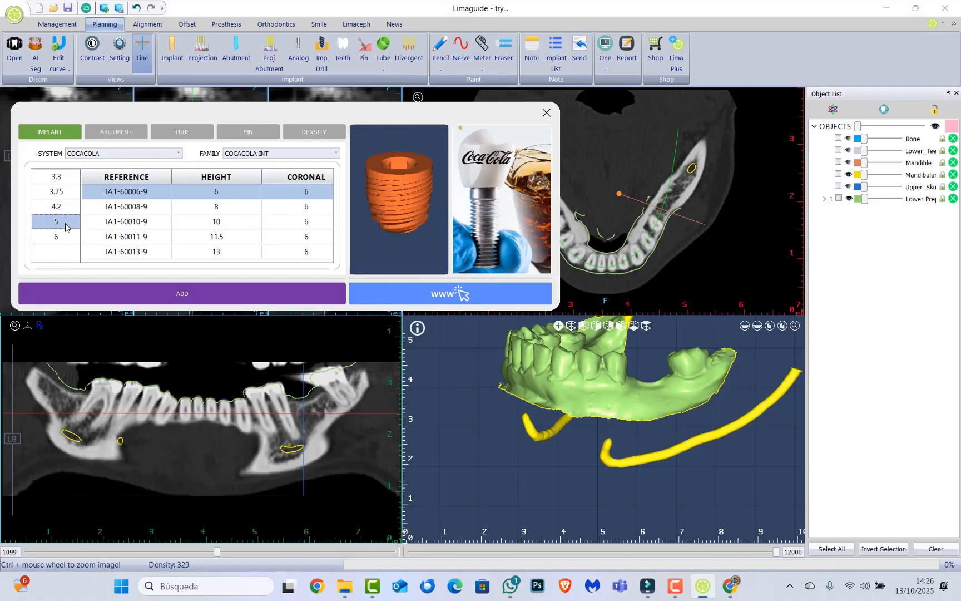
click(64, 207)
Place the 3.75 diameter, 10 height COCACOLA INT implant IA1-37510-9 in the toothless gap and assign it number 35.
click(65, 192)
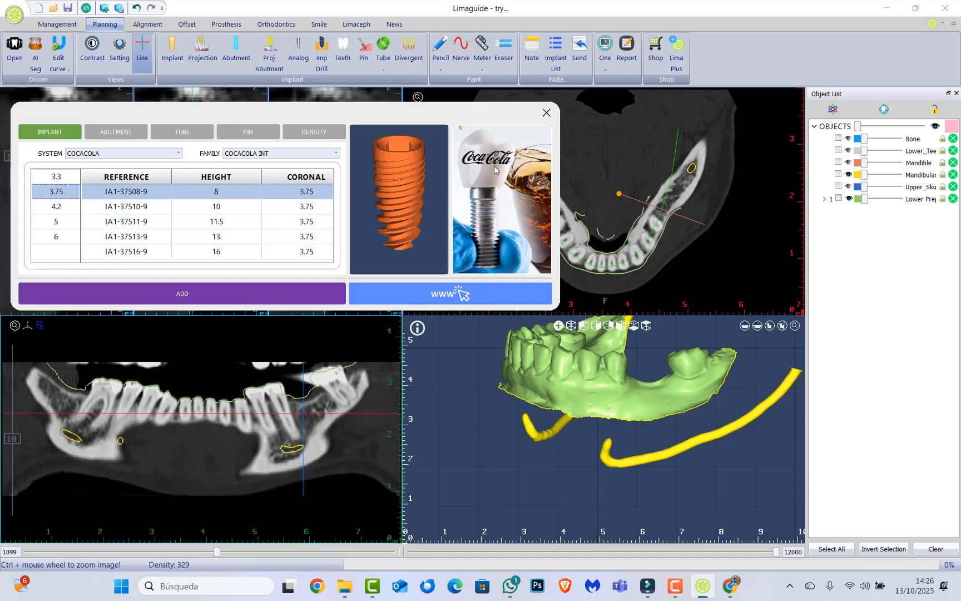
click(188, 210)
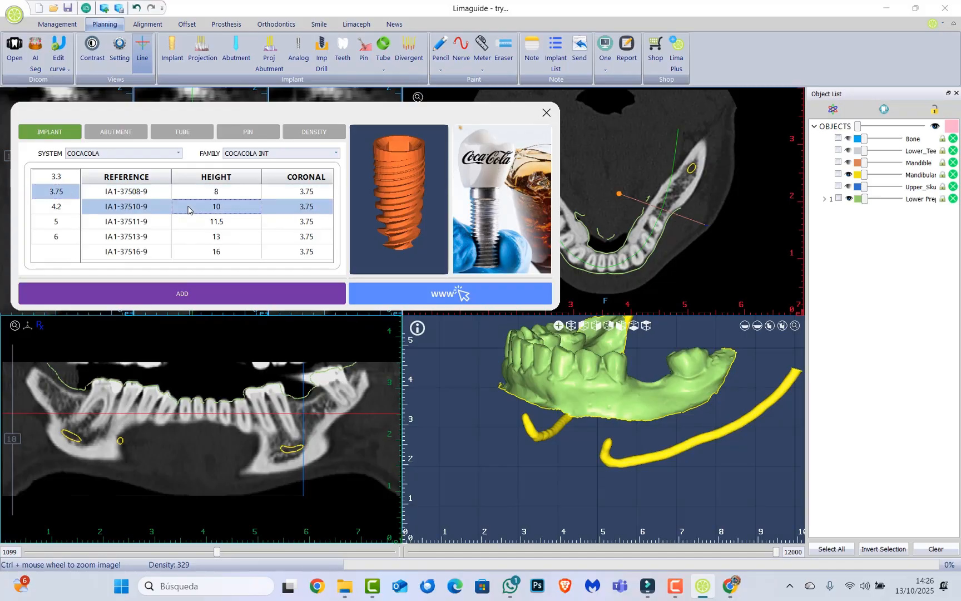
click(196, 297)
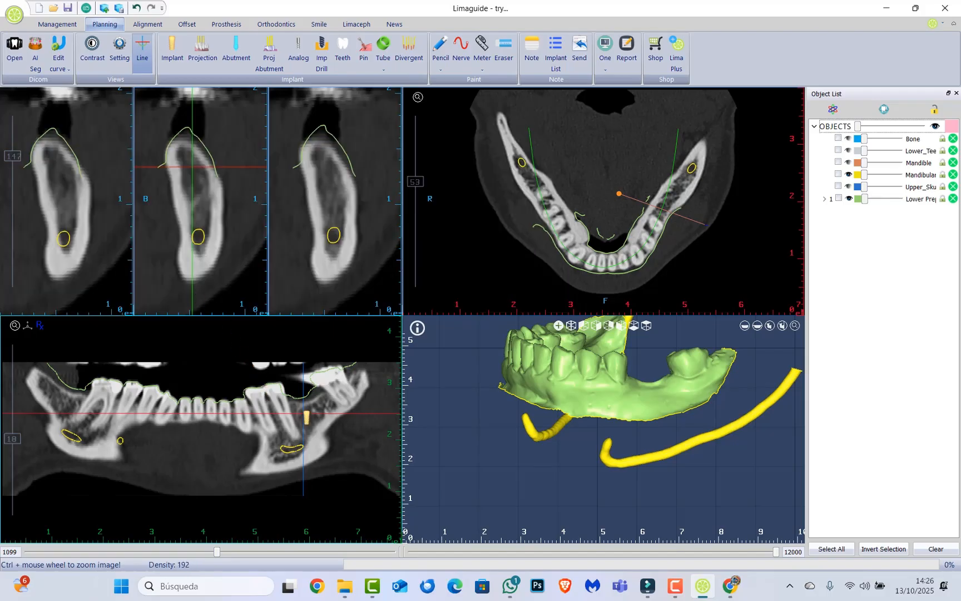
click(307, 416)
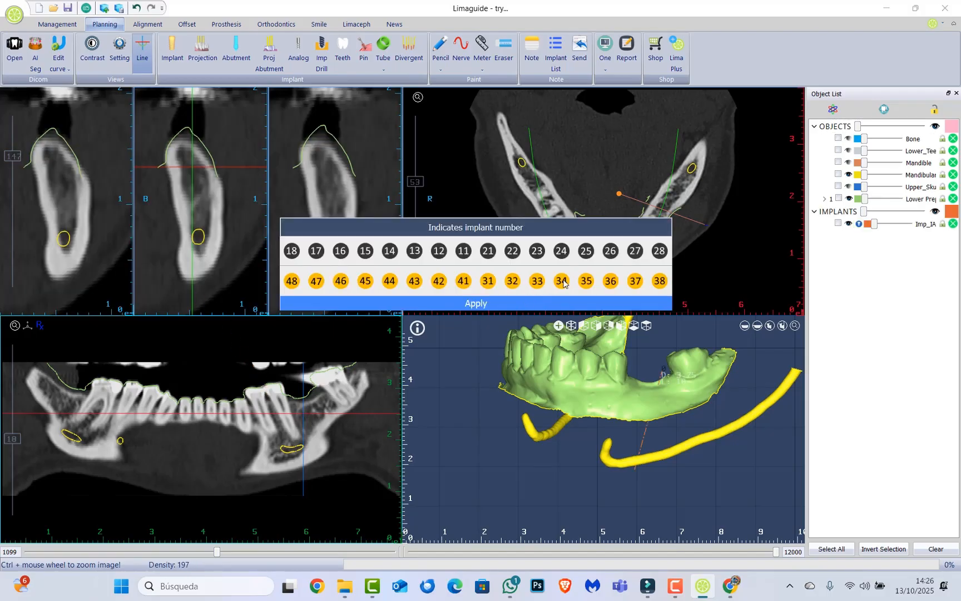
click(585, 281)
click(568, 303)
Raise and tilt implant 35 in the panoramic view, and show its projection.
drag(308, 417, 308, 406)
drag(307, 450, 335, 442)
click(197, 52)
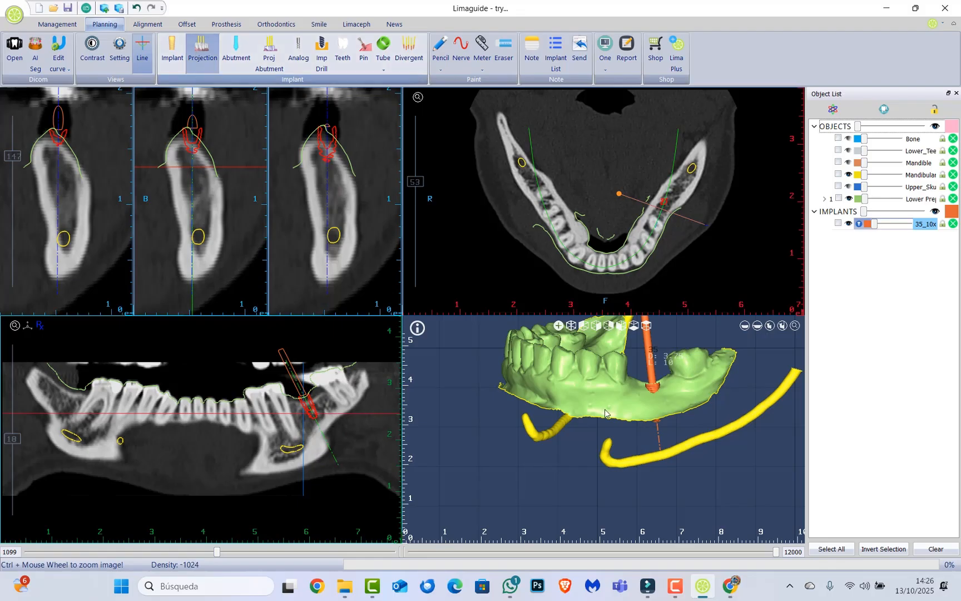
drag(607, 407, 608, 435)
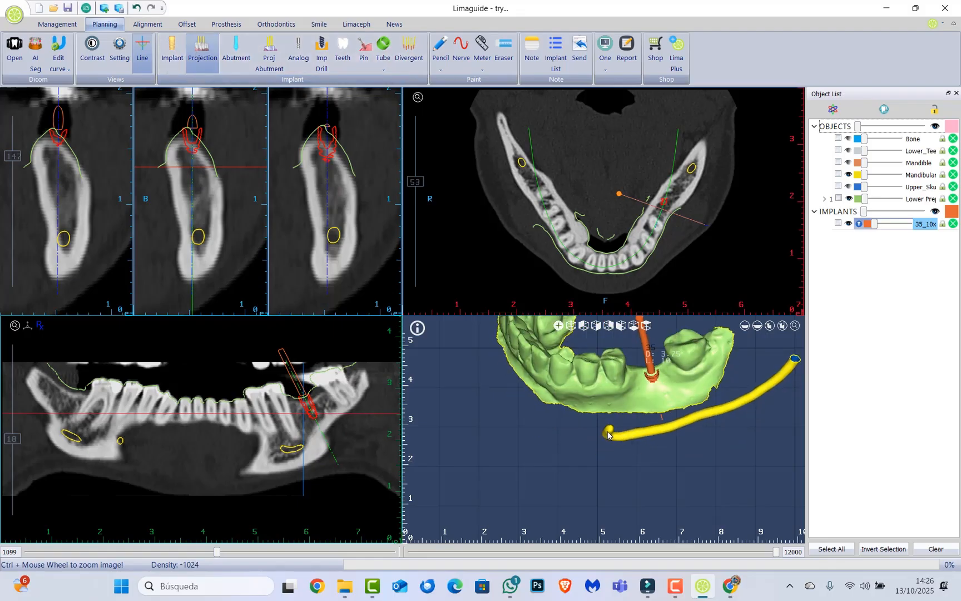
Show the abutment with its projection on implant 35 and hide the implant's own projection.
click(280, 48)
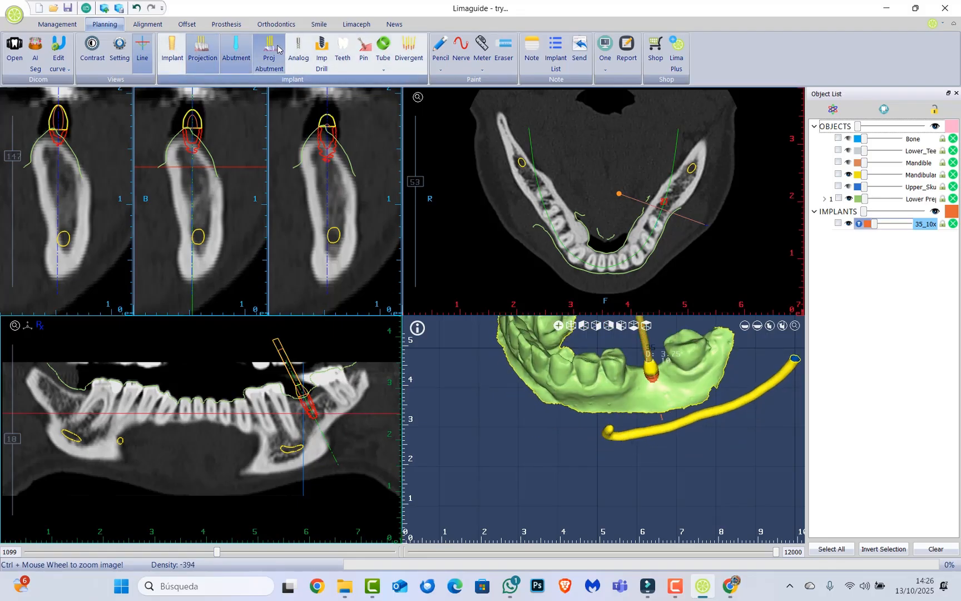
click(206, 50)
scroll(665, 364, up, 4)
mouse_move(665, 364)
mouse_down()
mouse_move(668, 335)
mouse_move(673, 413)
mouse_move(661, 371)
mouse_up()
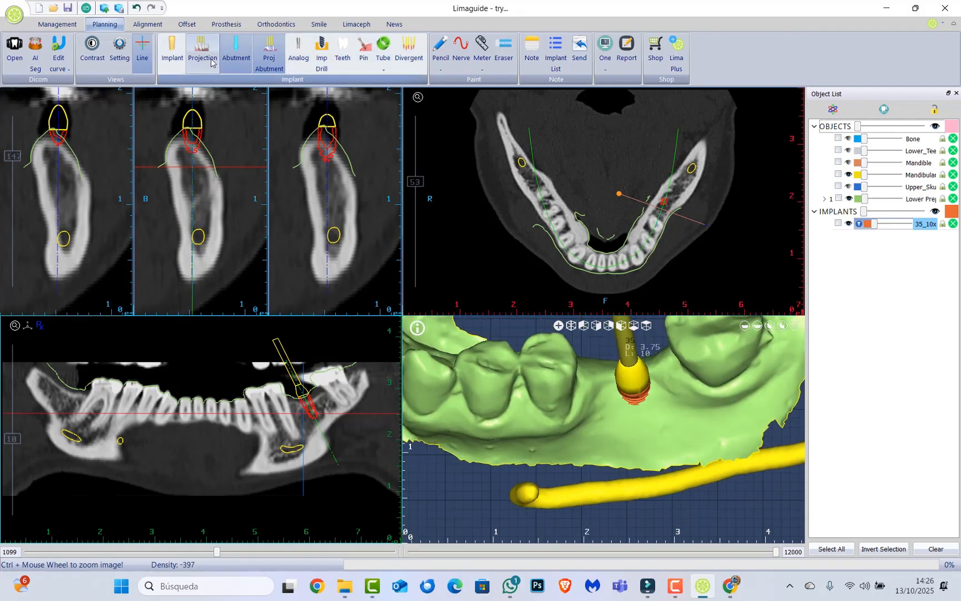
click(232, 57)
click(232, 56)
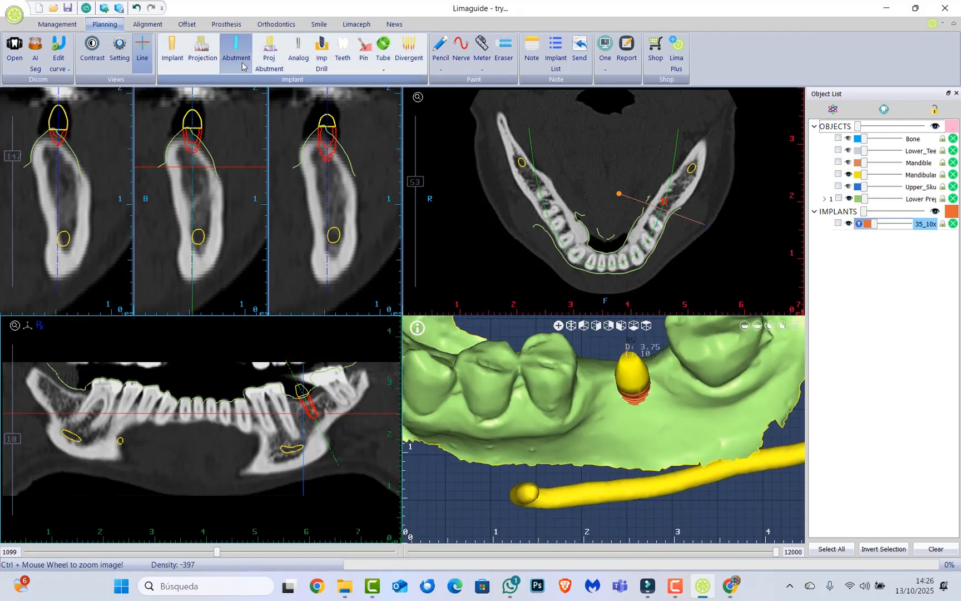
click(271, 57)
drag(601, 427, 605, 396)
Open the settings of abutment 35 in the Offset workspace and set its inclination to 17.10 and collar height to 0.10.
click(192, 27)
drag(515, 337, 513, 300)
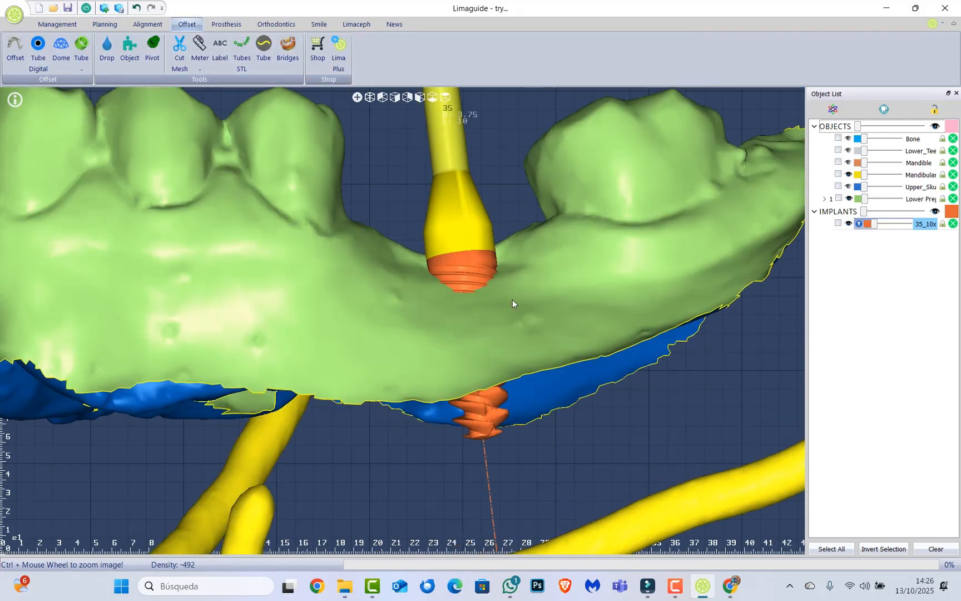
scroll(512, 303, down, 5)
scroll(459, 165, up, 4)
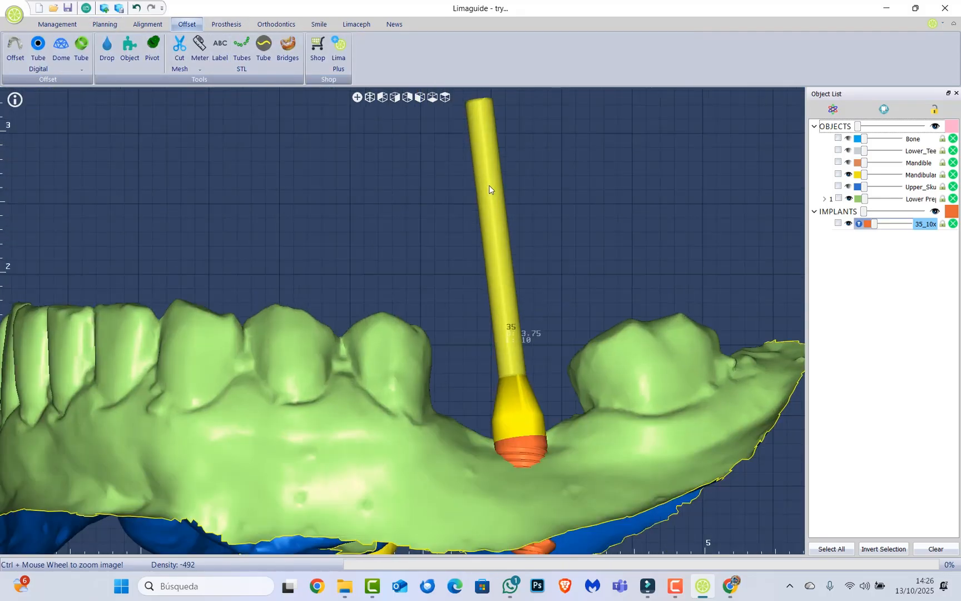
double_click(489, 190)
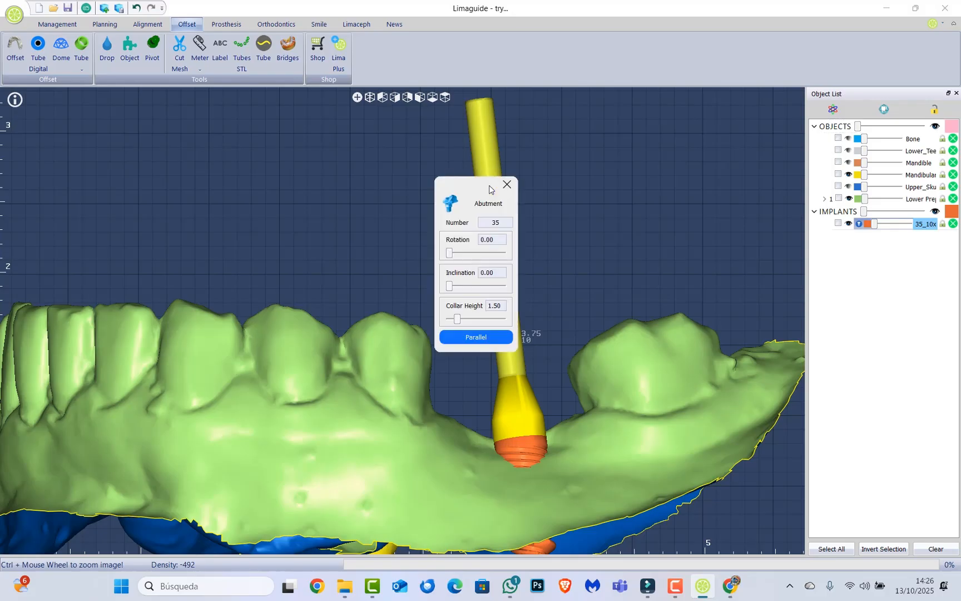
drag(489, 189, 362, 138)
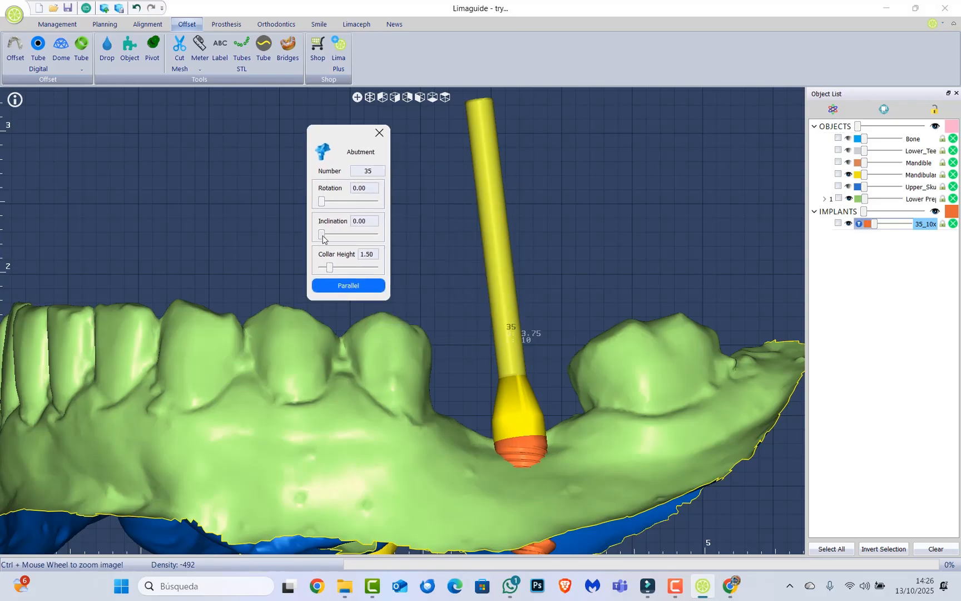
drag(322, 236, 322, 267)
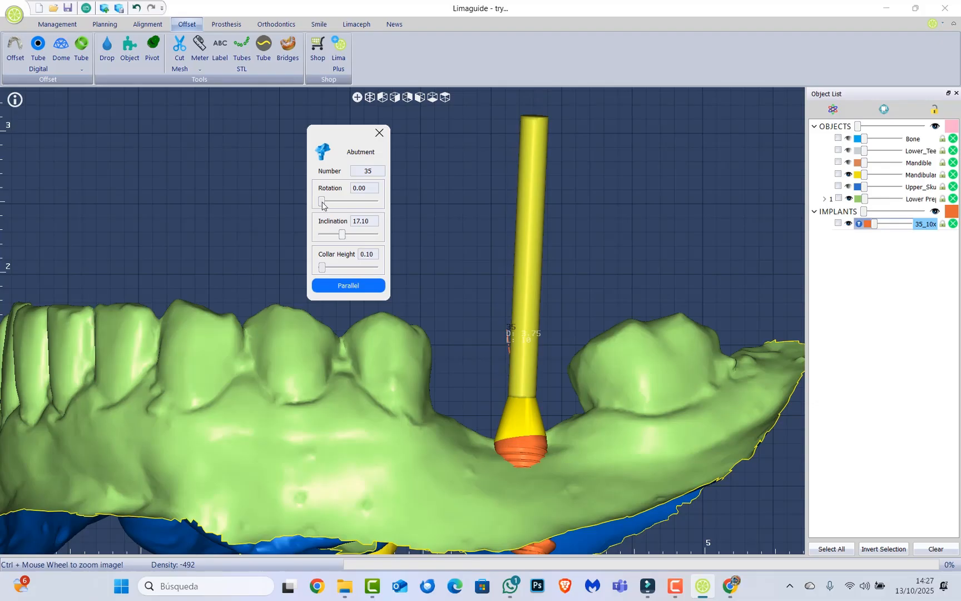
Adjust the rotation of abutment 35, close its settings and return to the Planning workspace.
drag(322, 202, 357, 222)
drag(294, 180, 307, 242)
drag(354, 202, 331, 201)
click(379, 134)
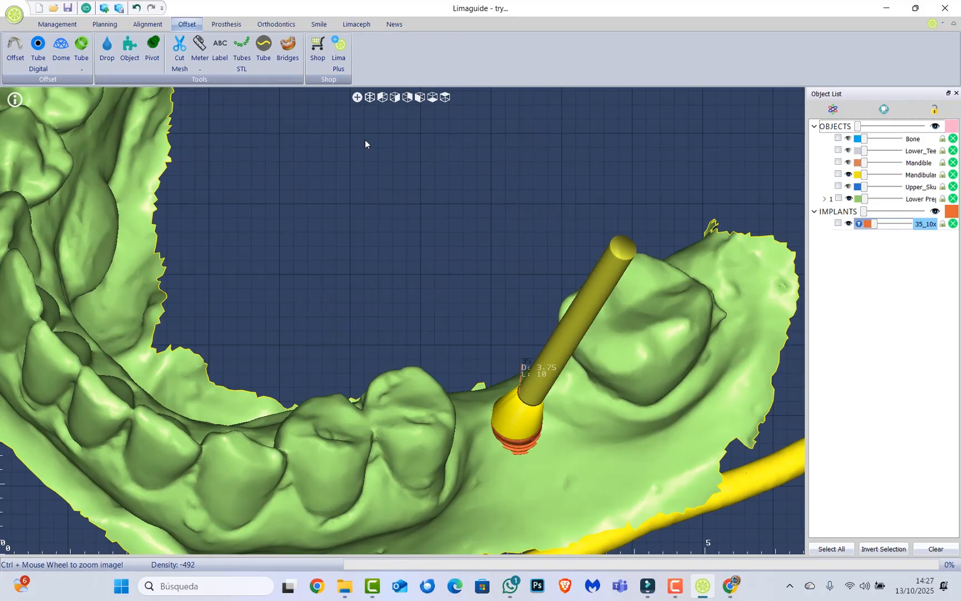
click(105, 24)
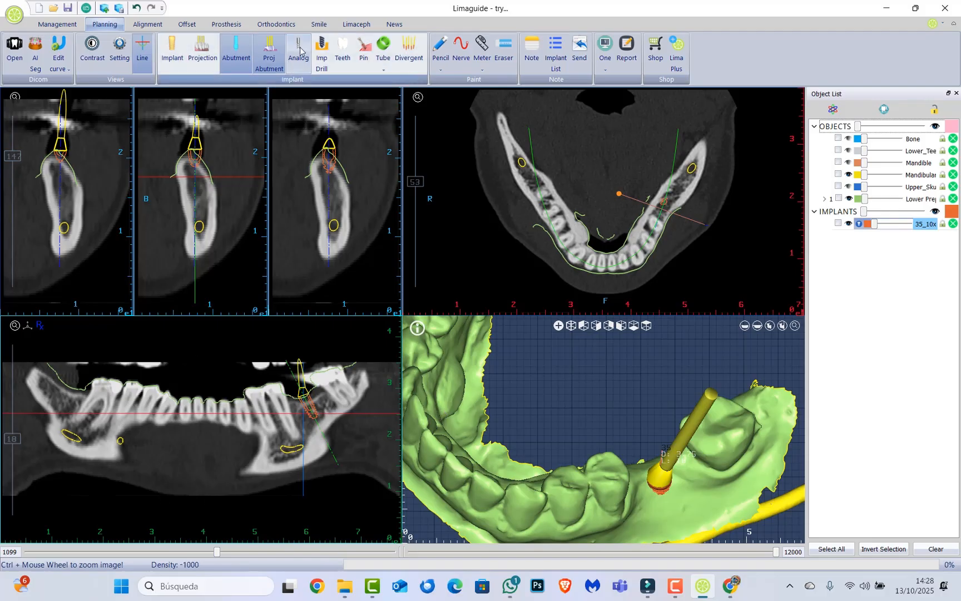
Examine the Digital Model tool in the Prosthesis workspace and the Tube Digital tool in the Offset workspace, and return to the Planning workspace.
click(149, 25)
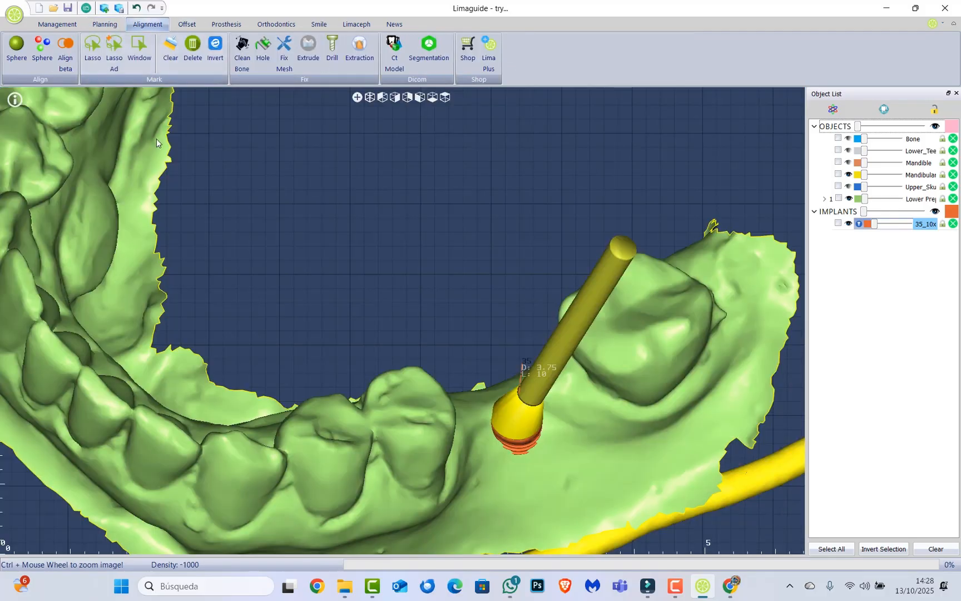
click(225, 24)
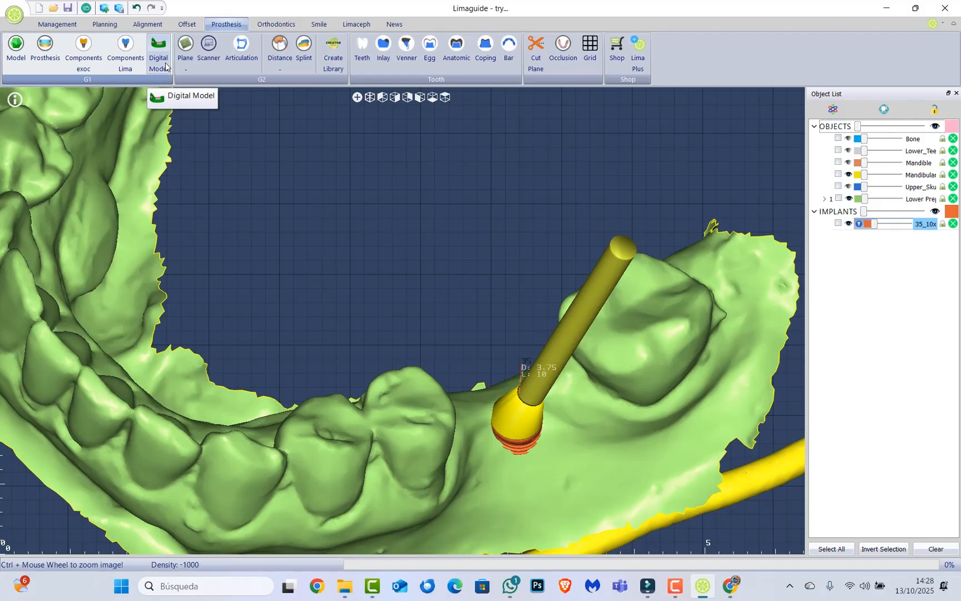
click(148, 24)
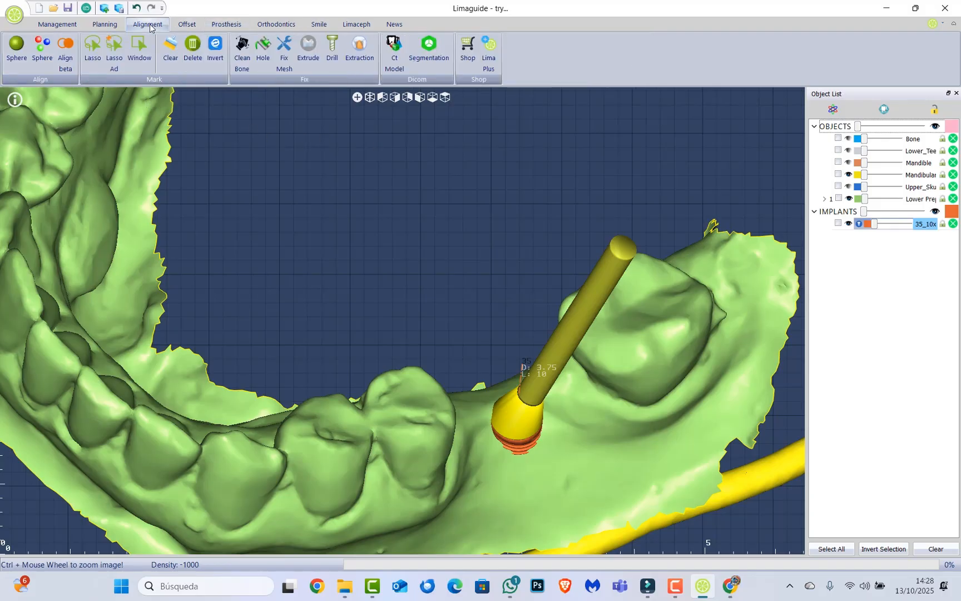
click(187, 24)
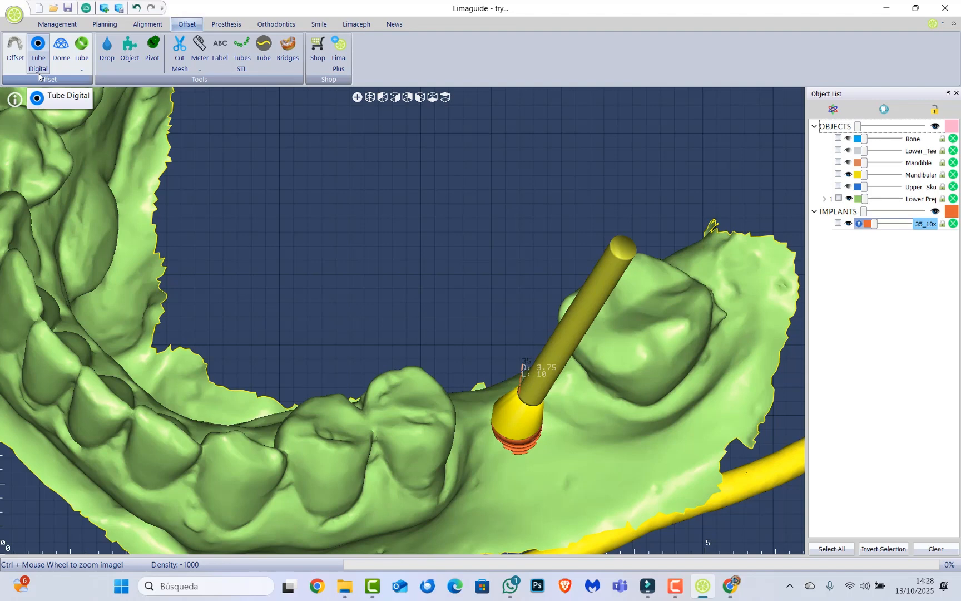
click(39, 74)
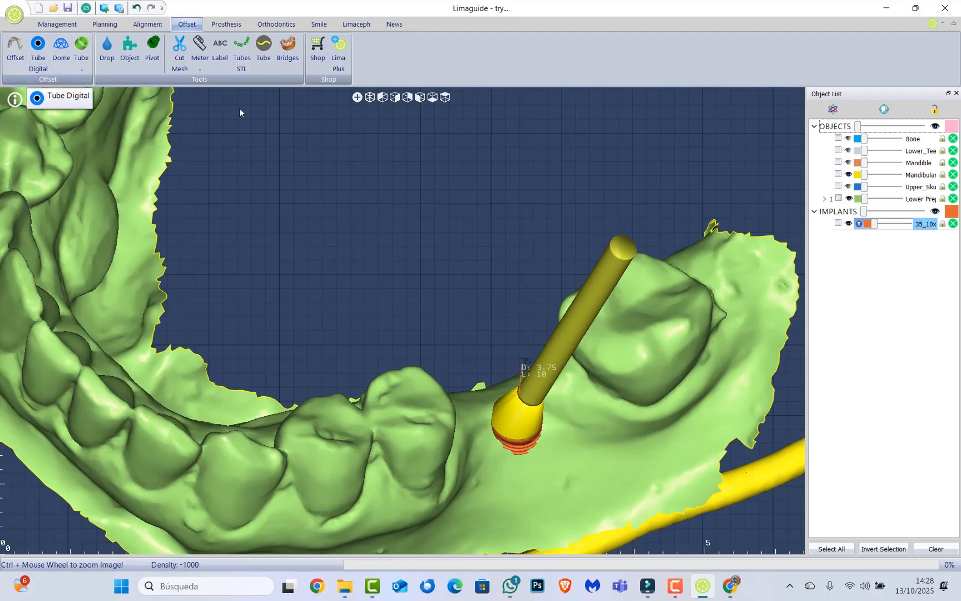
click(147, 23)
click(186, 25)
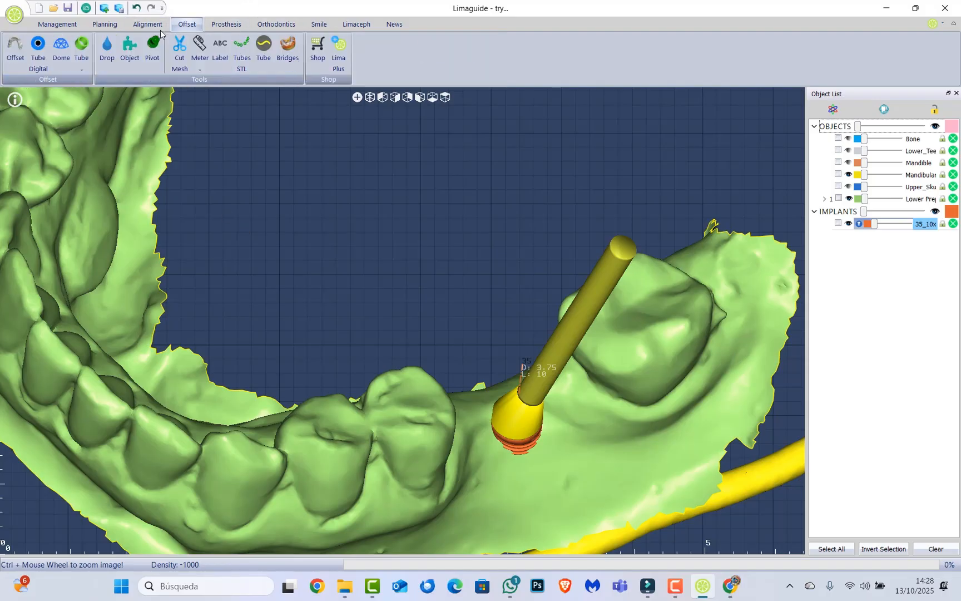
click(154, 25)
click(115, 26)
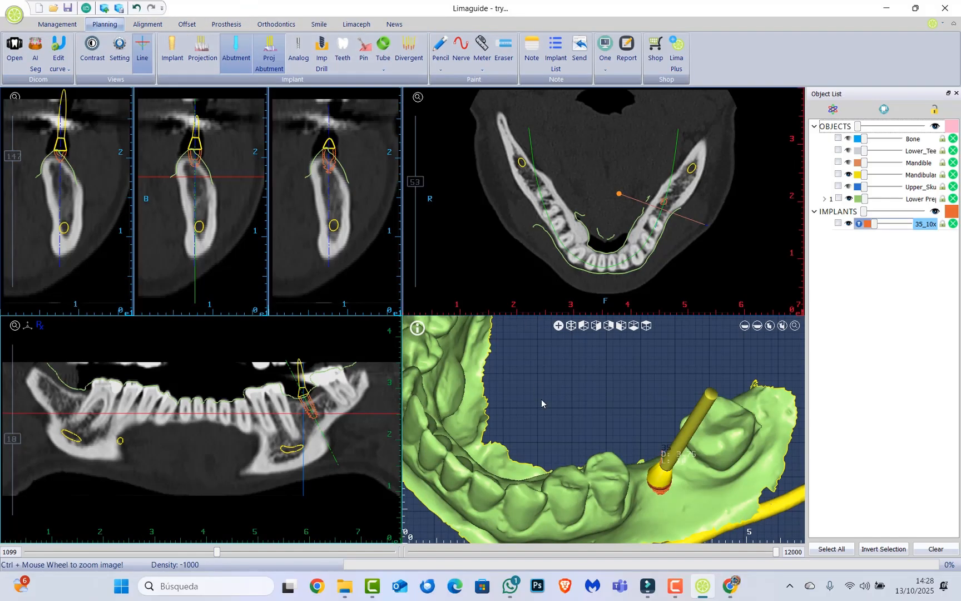
drag(541, 399, 546, 371)
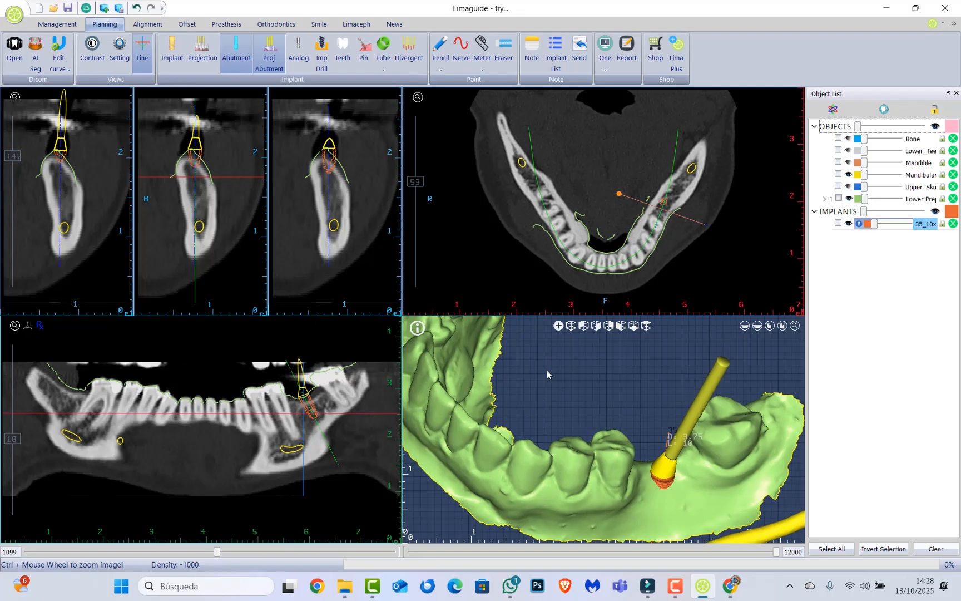